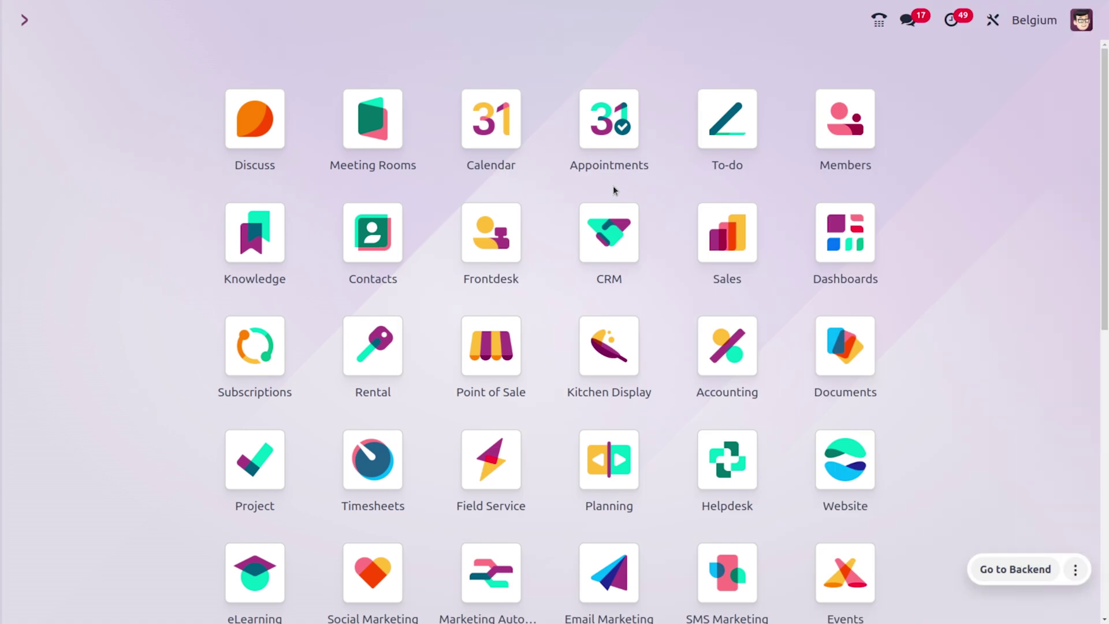
- Open the Sales app by searching 'sa' and show its Quotations list
{"action": "type", "text": "sa"}
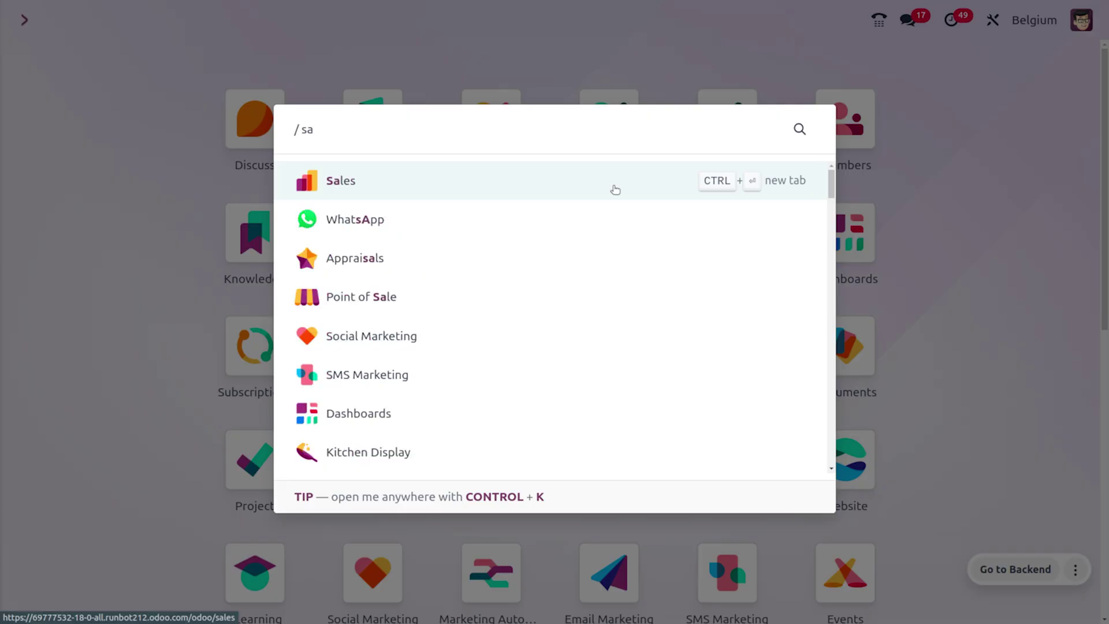
{"action": "key", "text": "Return"}
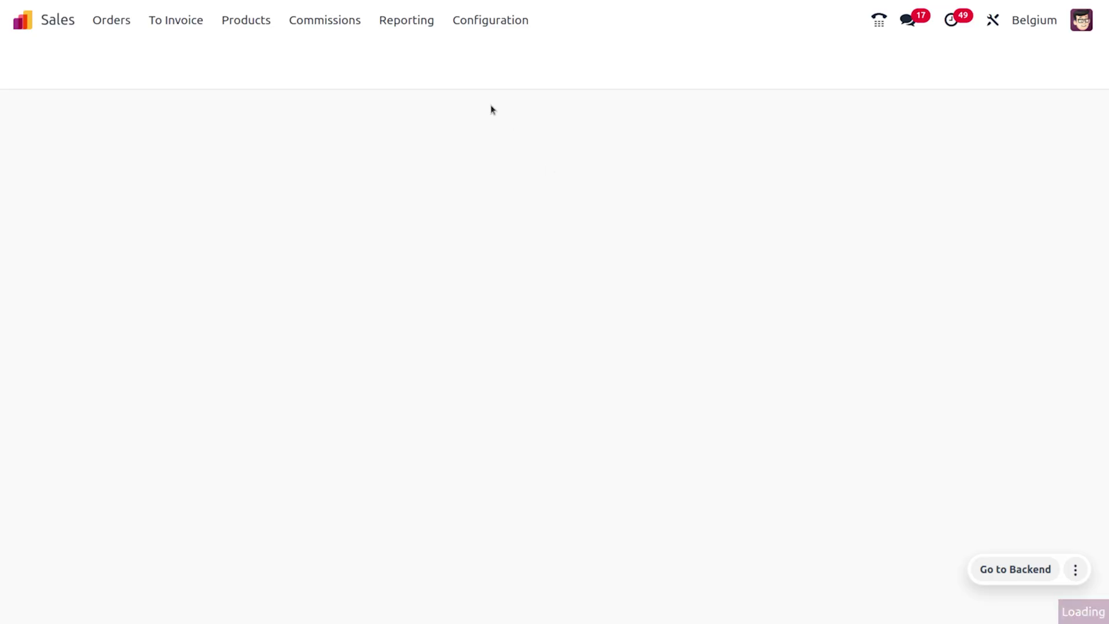
{"action": "left_click", "coordinate": [494, 20]}
- Turn on Sale Warnings under Quotations & Orders in Sales settings and save
{"action": "left_click", "coordinate": [540, 51]}
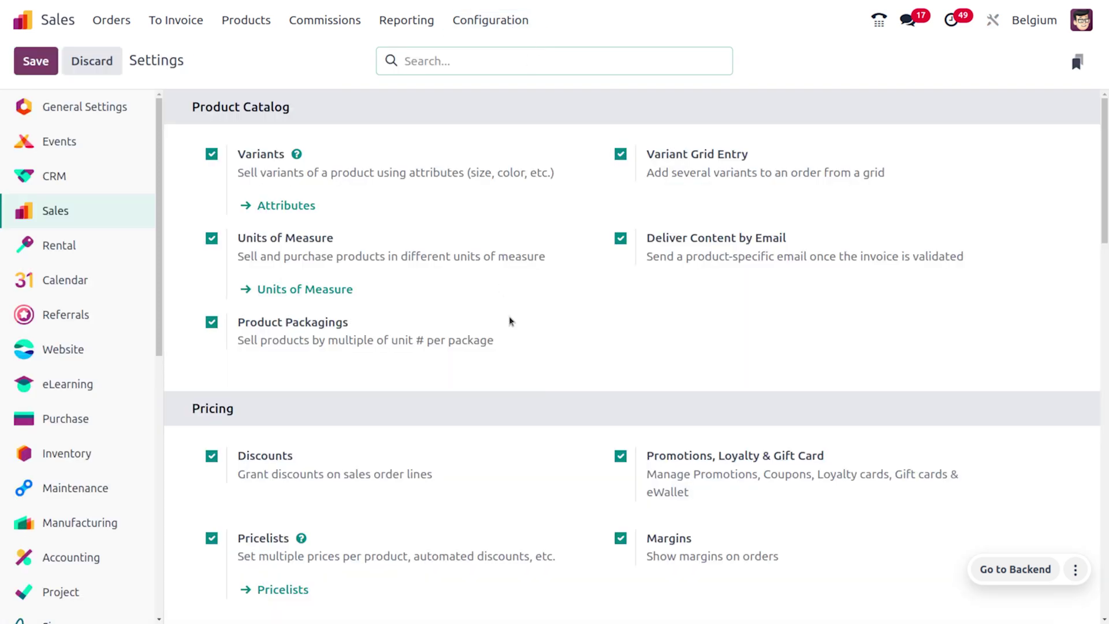
{"action": "mouse_move", "coordinate": [587, 482]}
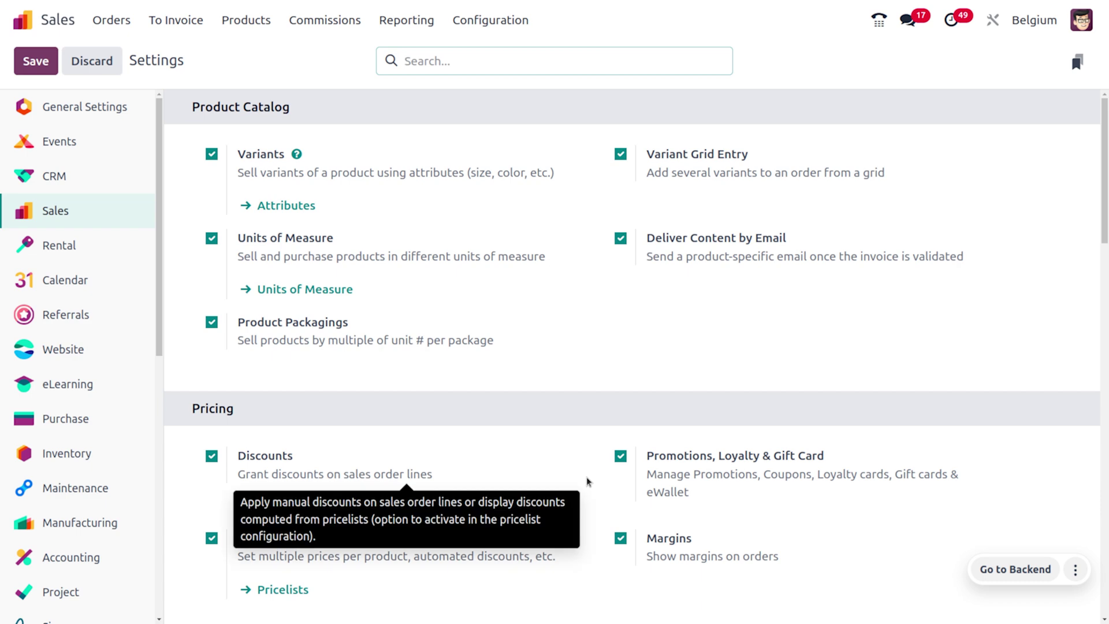
{"action": "scroll", "coordinate": [588, 481], "scroll_direction": "down", "scroll_amount": 10}
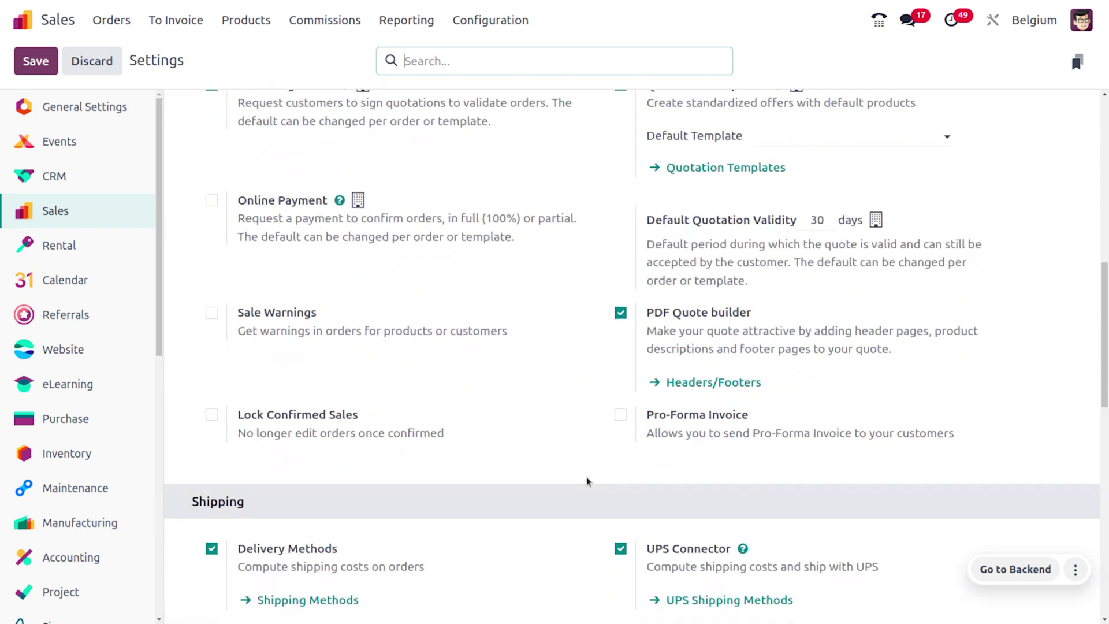
{"action": "left_click", "coordinate": [213, 314]}
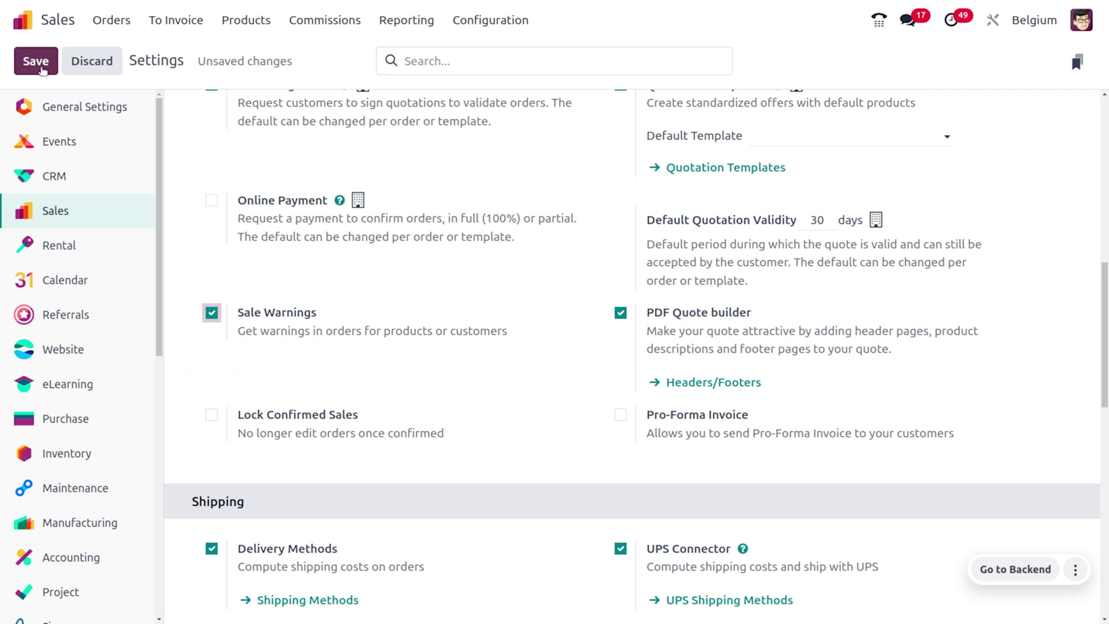
{"action": "left_click", "coordinate": [42, 68]}
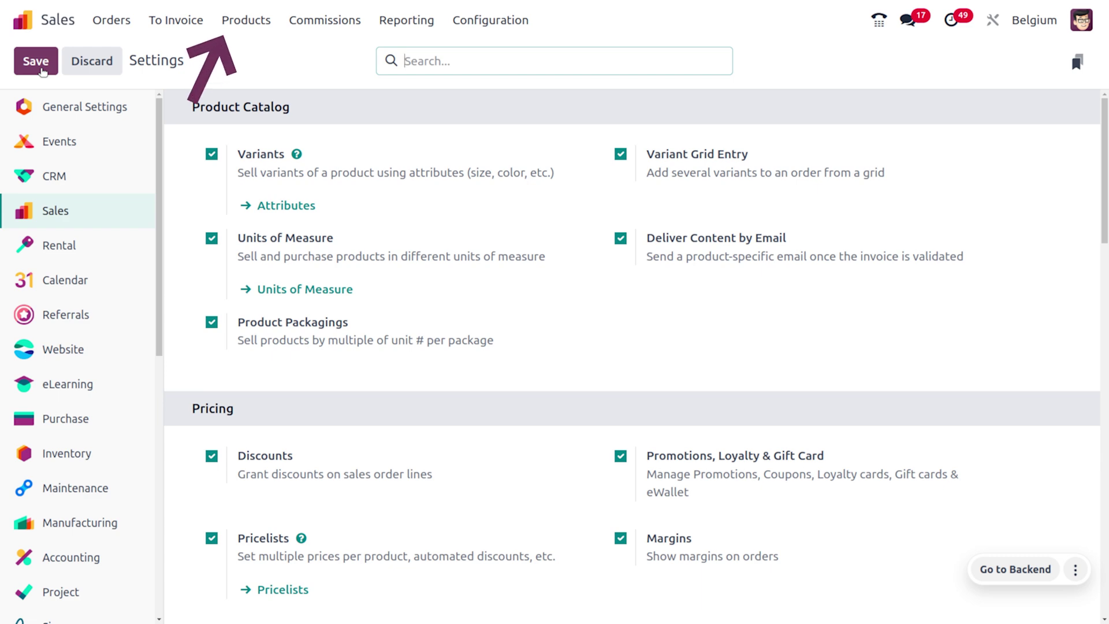
- Check Cabinet with Doors' Sales-tab warning 'out of stock', then return to the Products catalogue
{"action": "left_click", "coordinate": [257, 29]}
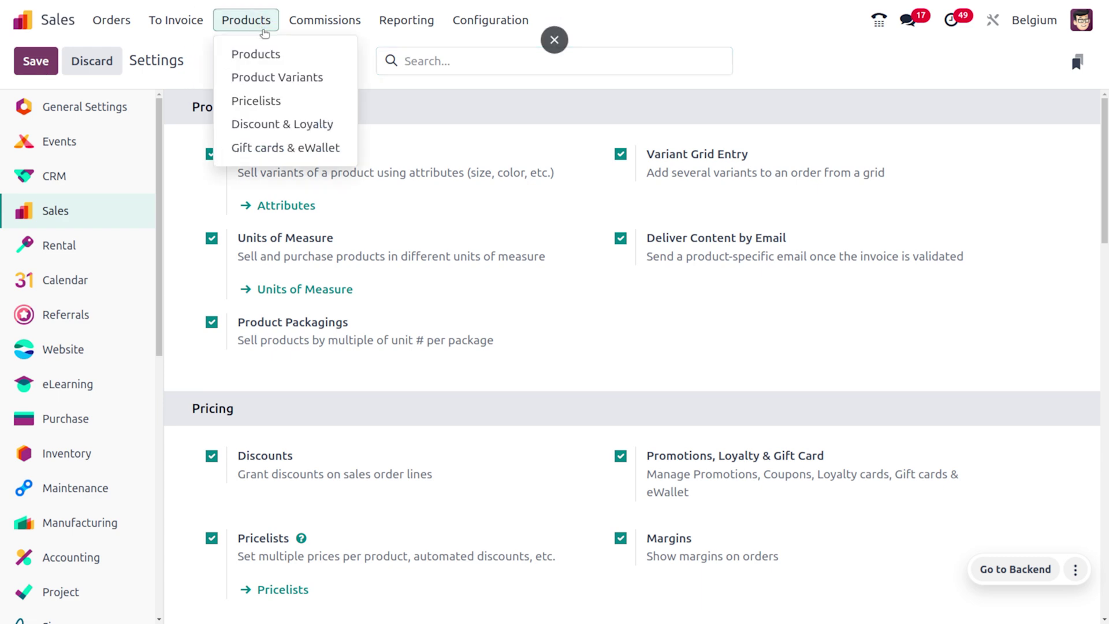
{"action": "left_click", "coordinate": [293, 51]}
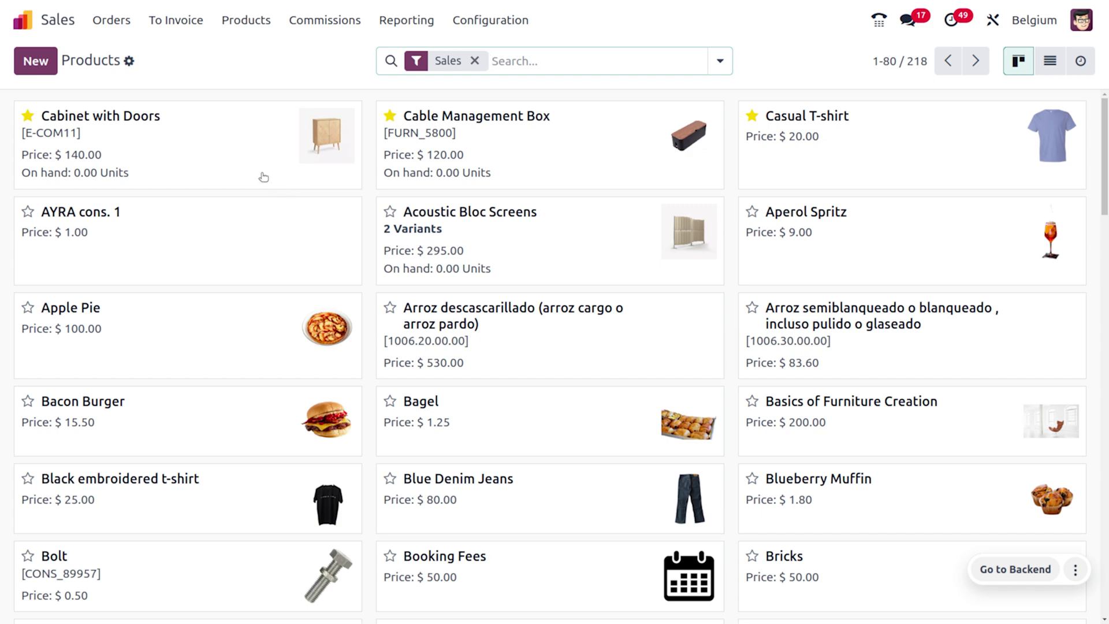
{"action": "left_click", "coordinate": [261, 176]}
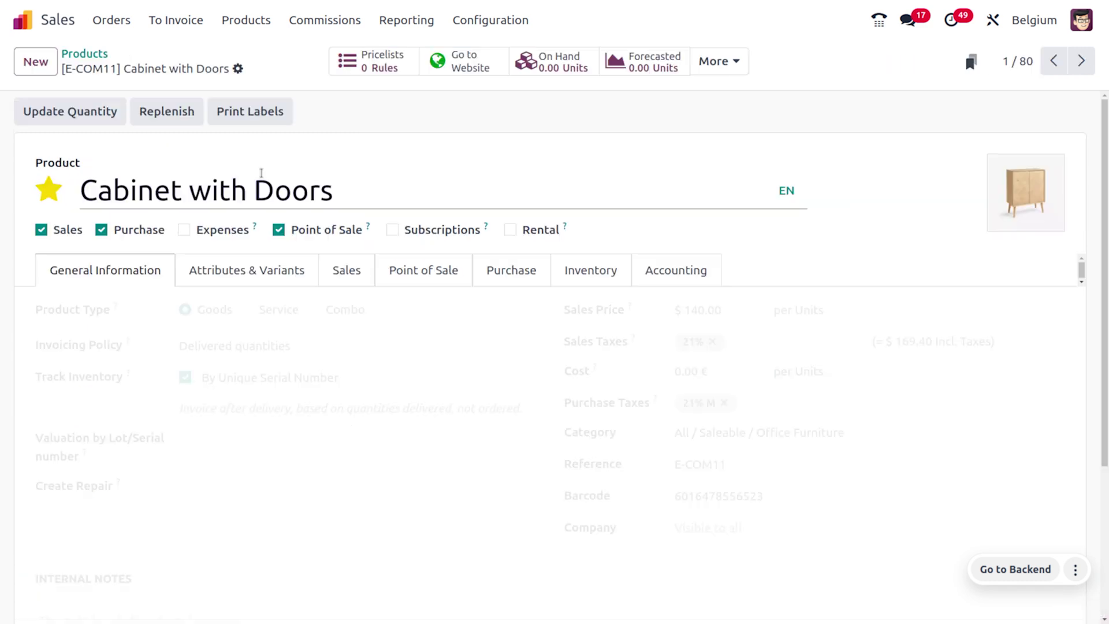
{"action": "left_click", "coordinate": [352, 280]}
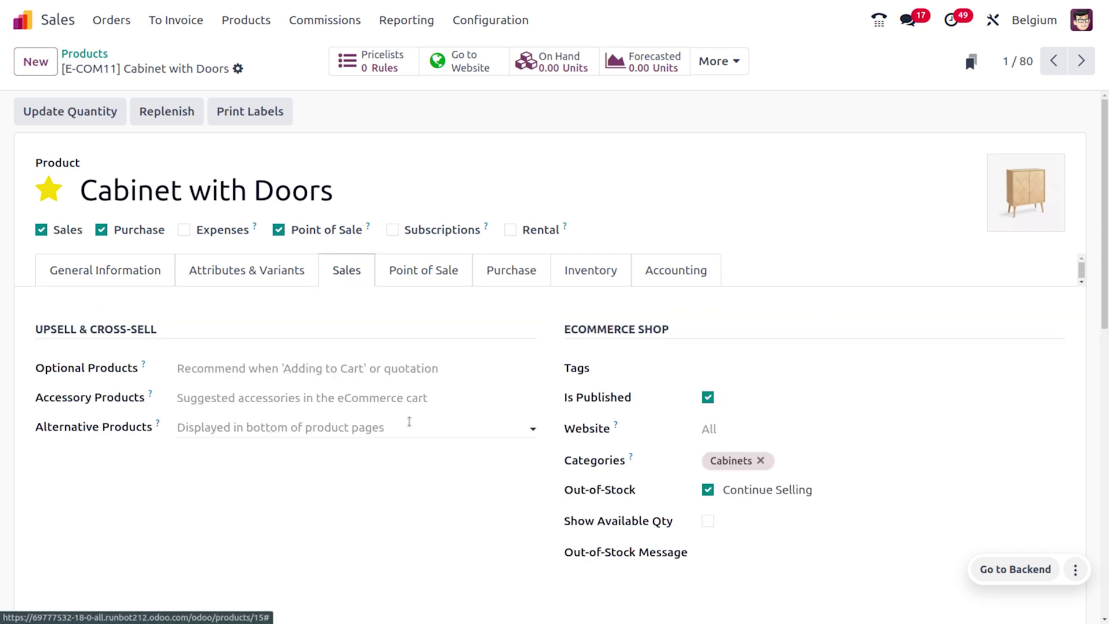
{"action": "scroll", "coordinate": [409, 424], "scroll_direction": "down", "scroll_amount": 6}
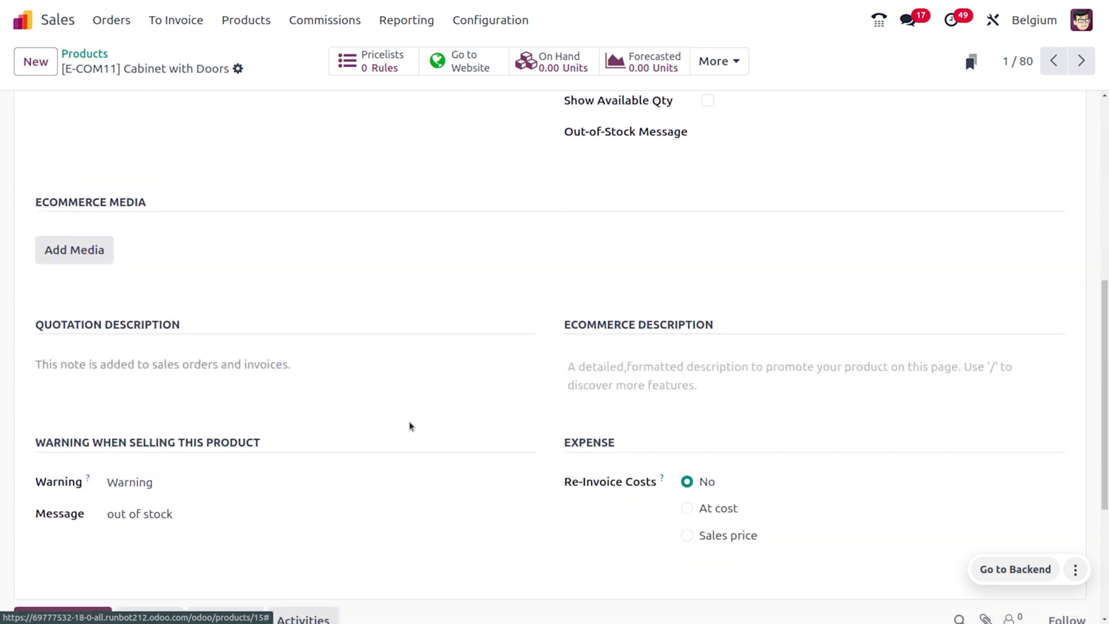
{"action": "scroll", "coordinate": [410, 426], "scroll_direction": "up", "scroll_amount": 1}
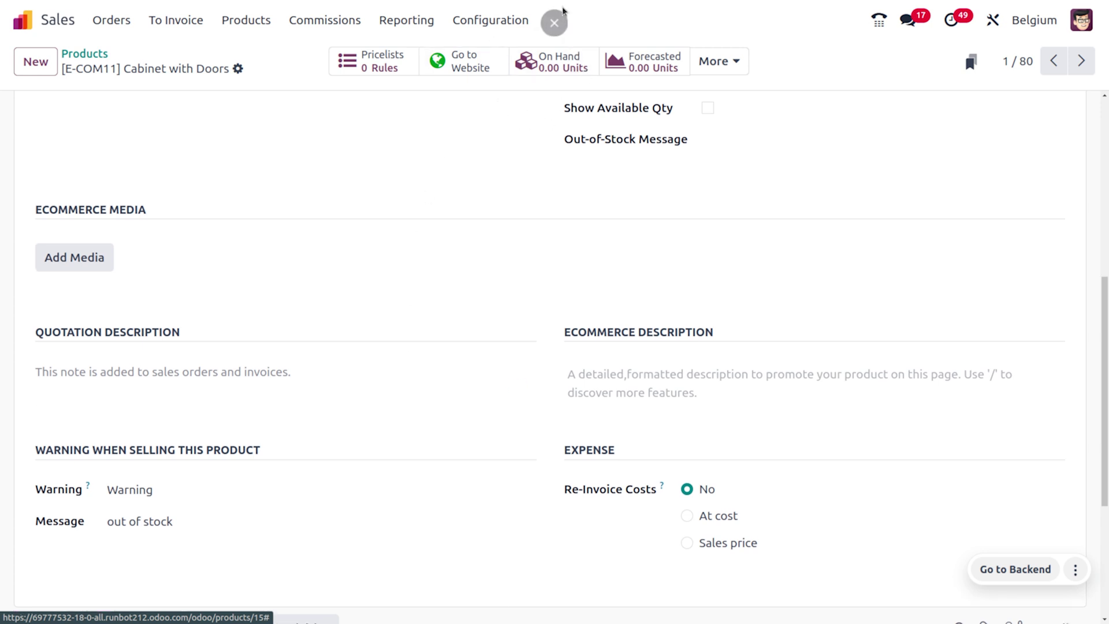
{"action": "left_click", "coordinate": [91, 53]}
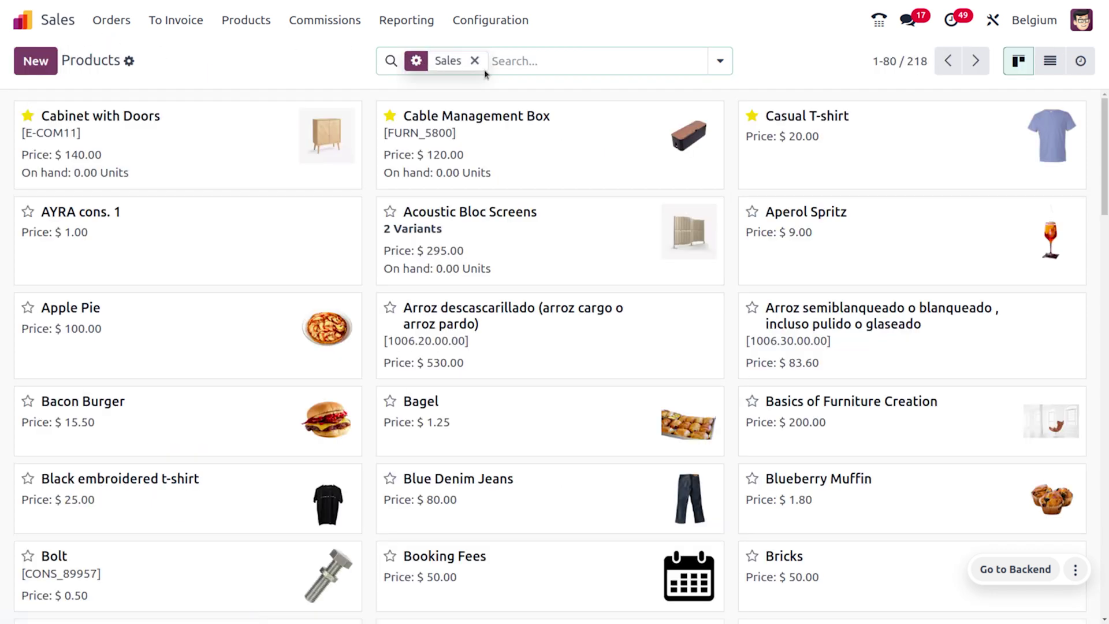
- View Cable Management Box's blocking 'Damaged' warning, then Casual T-shirt's No Message warning
{"action": "left_click", "coordinate": [556, 143]}
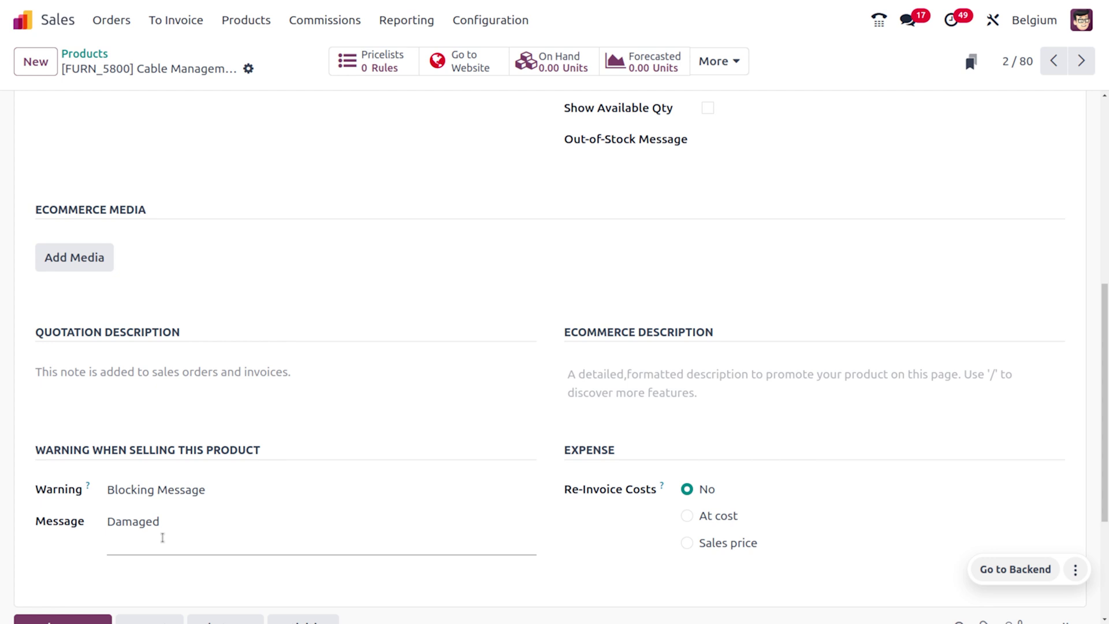
{"action": "left_click", "coordinate": [108, 55]}
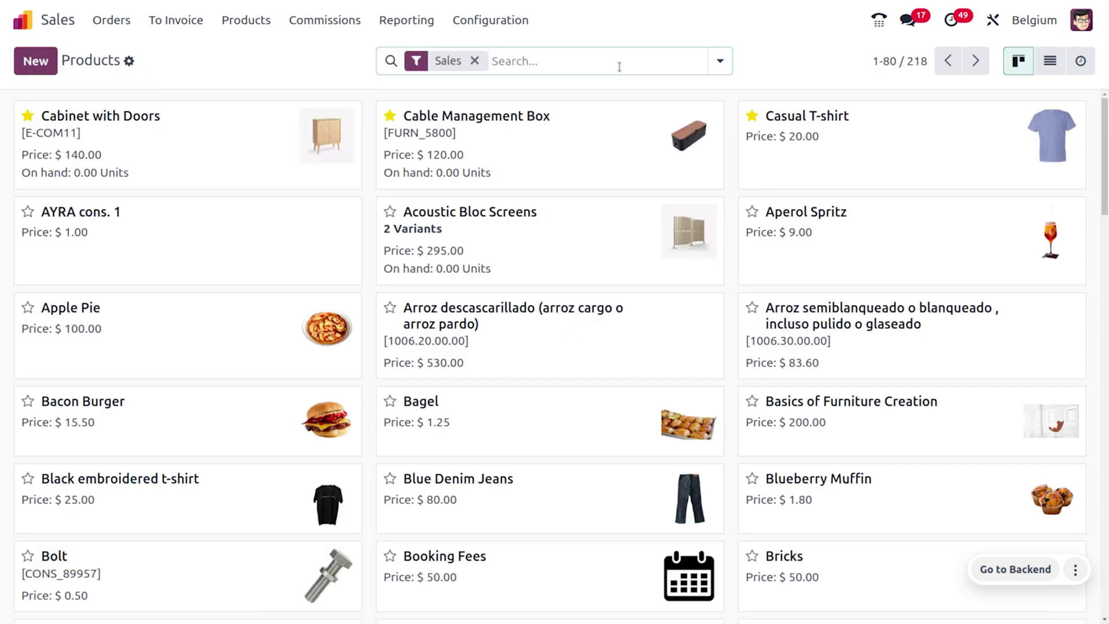
{"action": "left_click", "coordinate": [959, 171]}
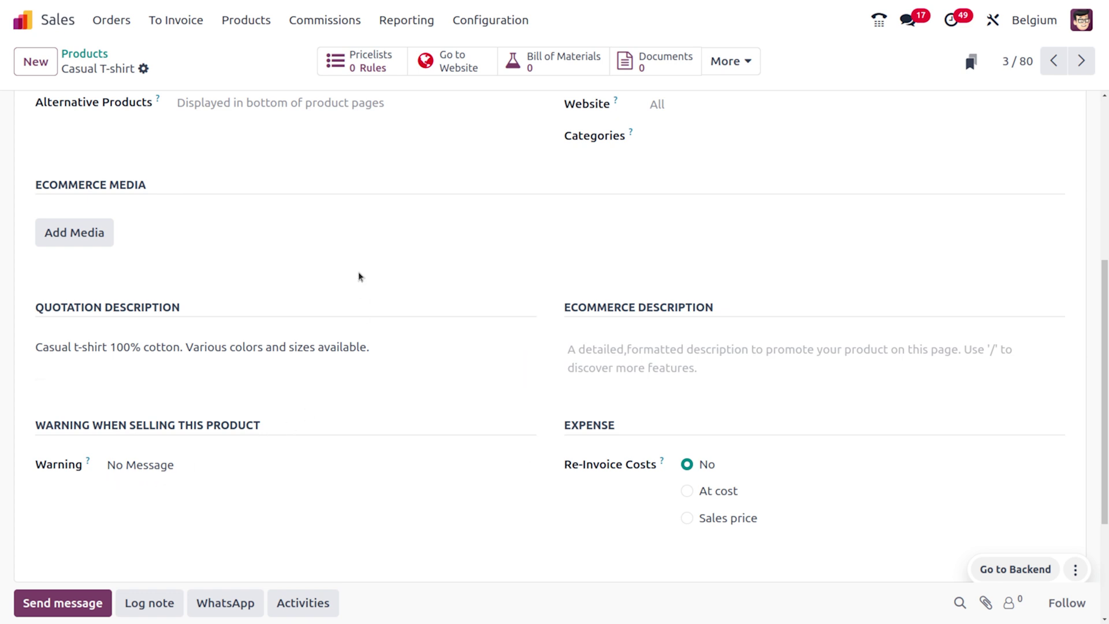
- Open the first customer and show its Internal Notes sales order warning, No Message
{"action": "left_click", "coordinate": [111, 21]}
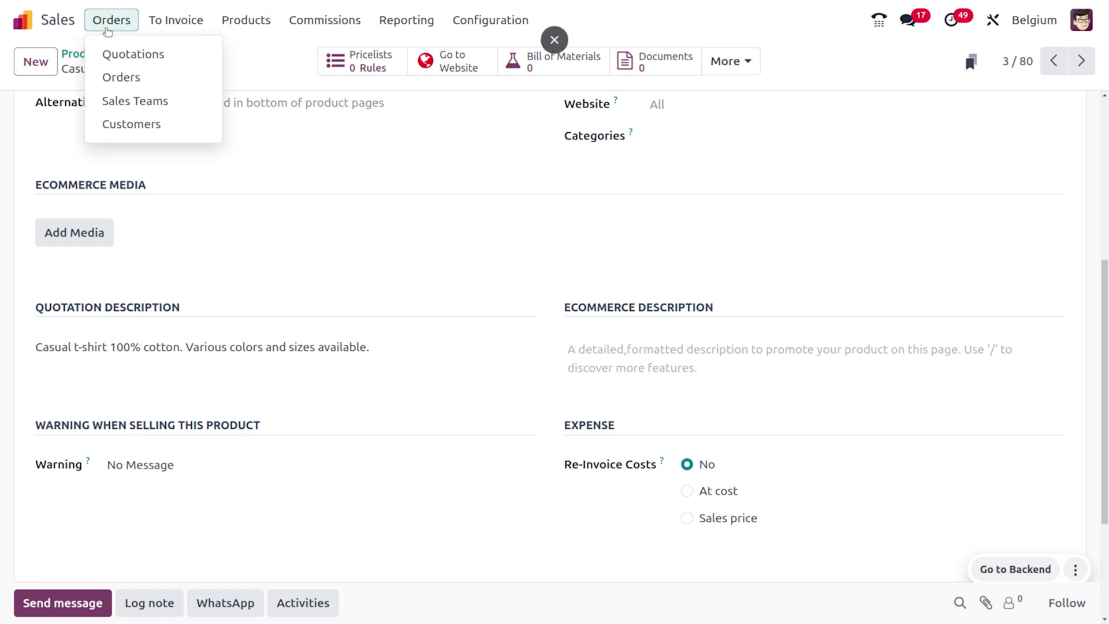
{"action": "left_click", "coordinate": [134, 123]}
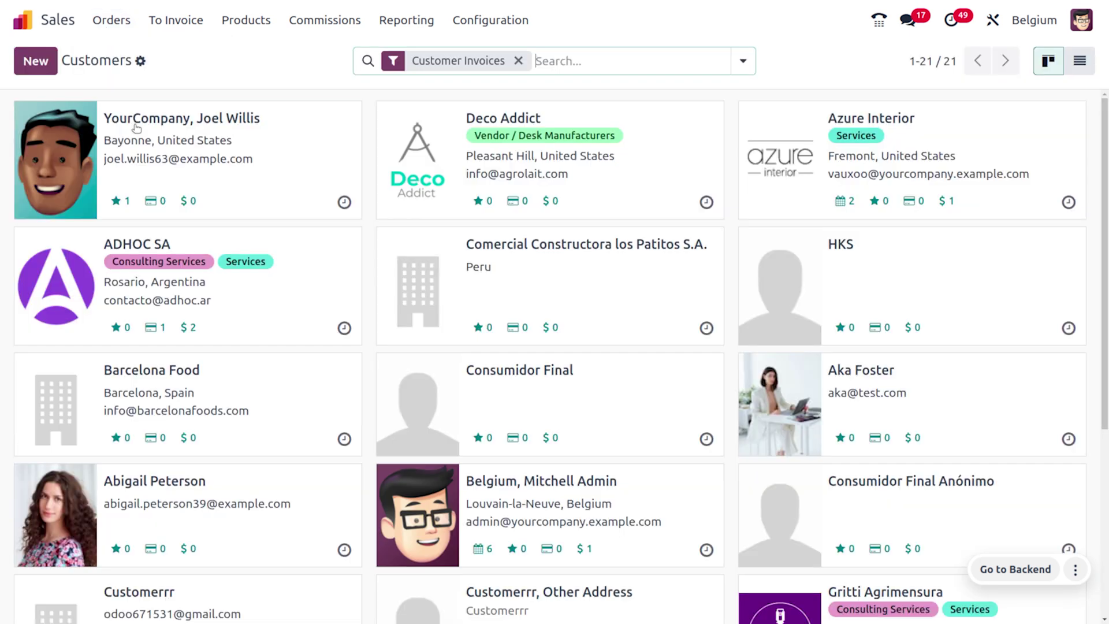
{"action": "left_click", "coordinate": [308, 142]}
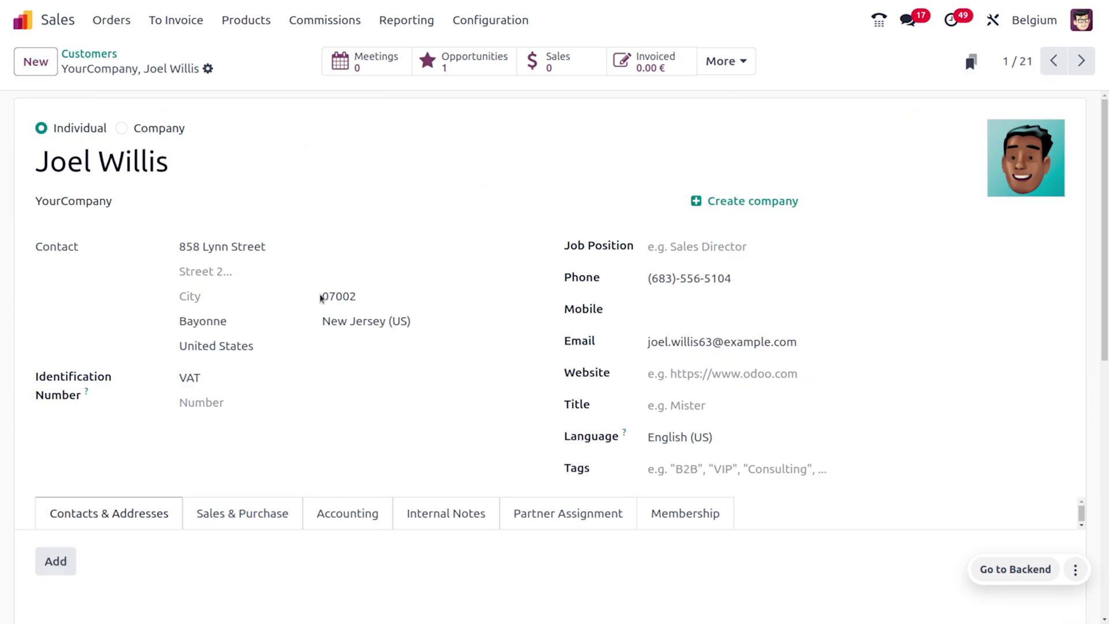
{"action": "left_click", "coordinate": [448, 522]}
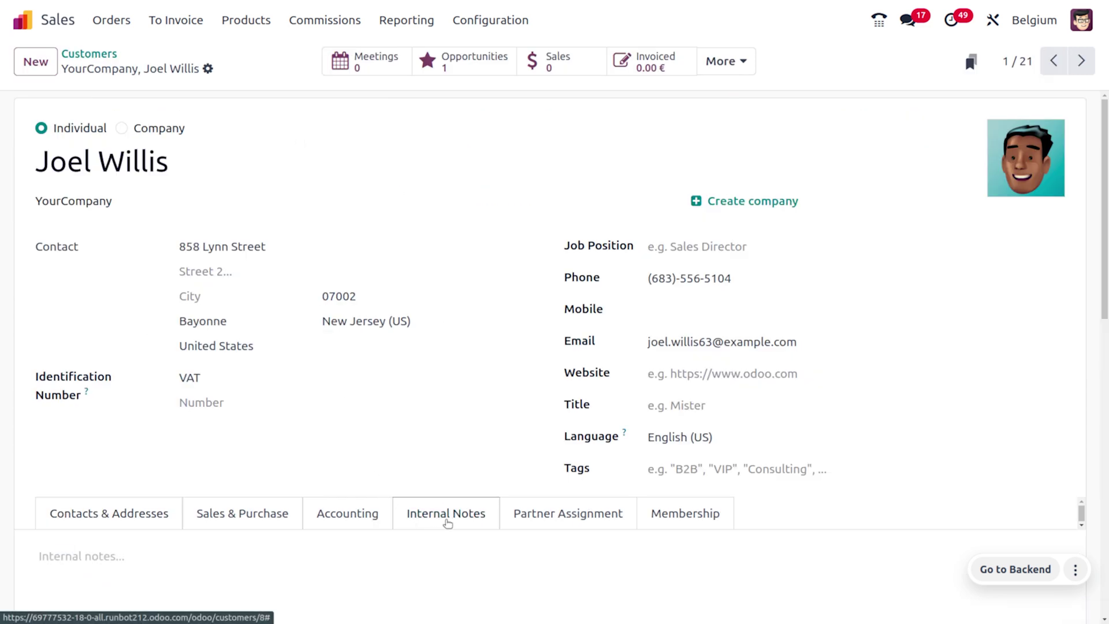
{"action": "scroll", "coordinate": [483, 414], "scroll_direction": "down", "scroll_amount": 5}
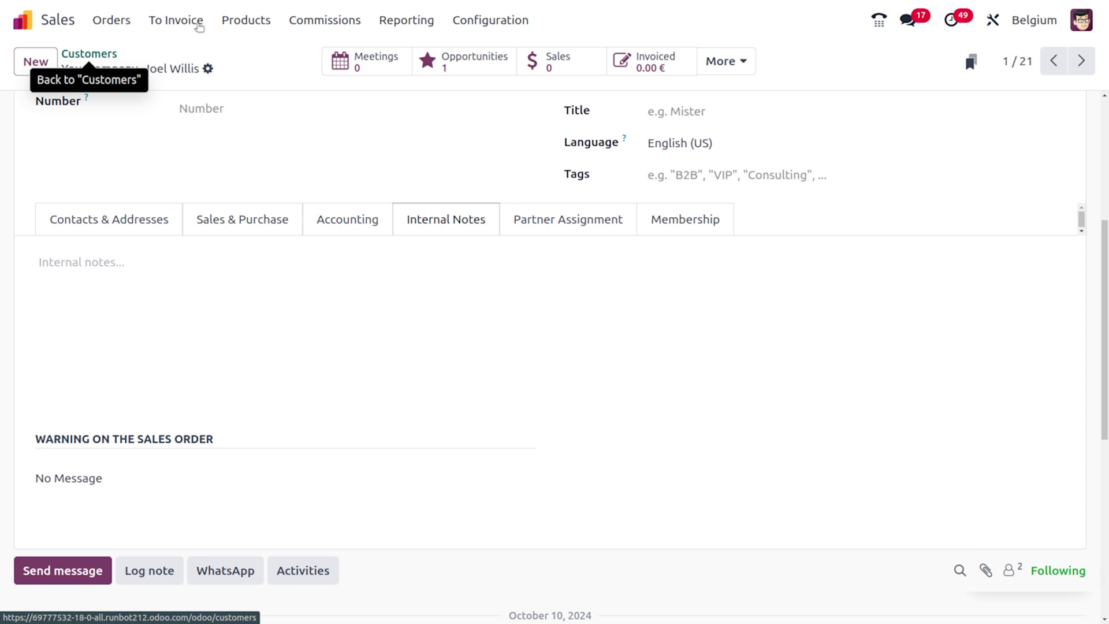
- Step to Deco Addict's 'Due in previous purchase' warning, then Azure Interior's blocking 'Disloyal customers' warning
{"action": "left_click", "coordinate": [1074, 67]}
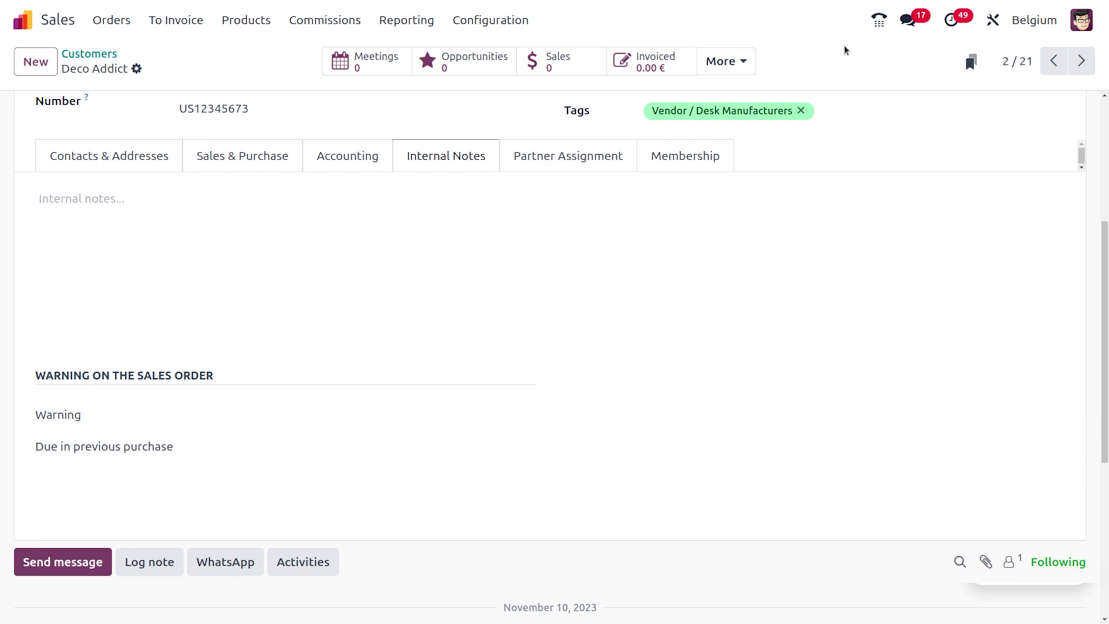
{"action": "left_click", "coordinate": [1085, 69]}
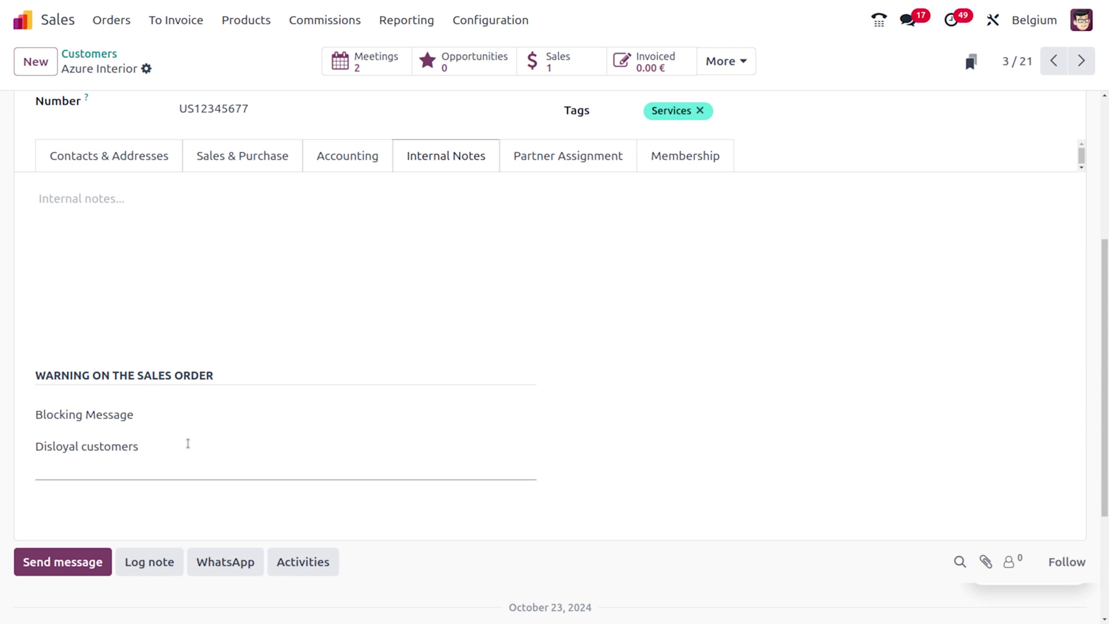
- Create a new quotation with the company's own contact as customer and Default (EUR) pricelist
{"action": "left_click", "coordinate": [111, 21]}
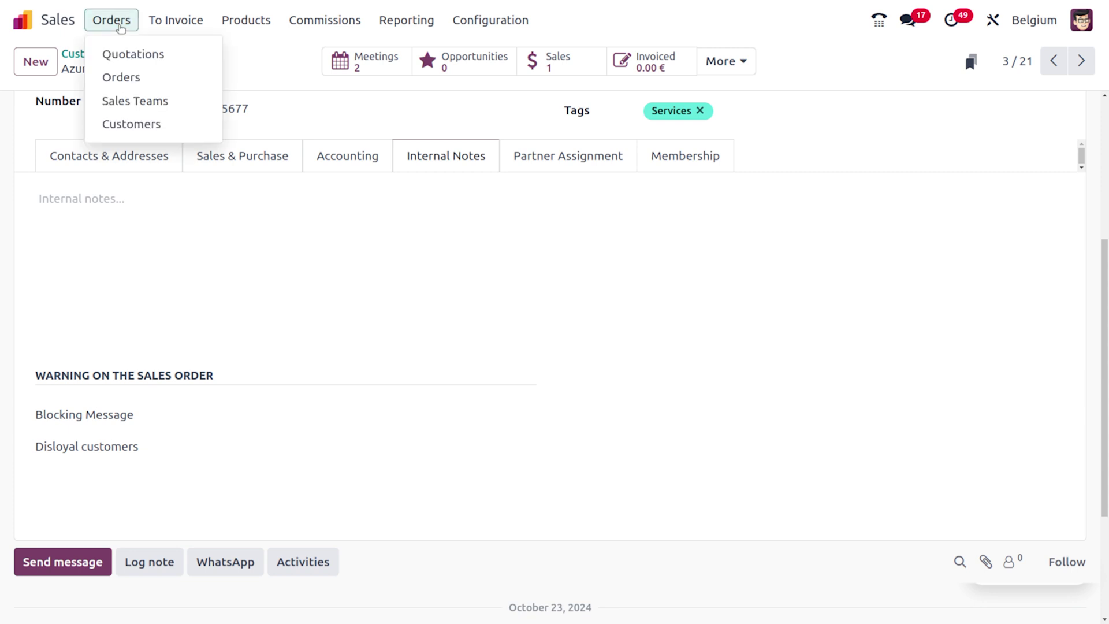
{"action": "left_click", "coordinate": [128, 51]}
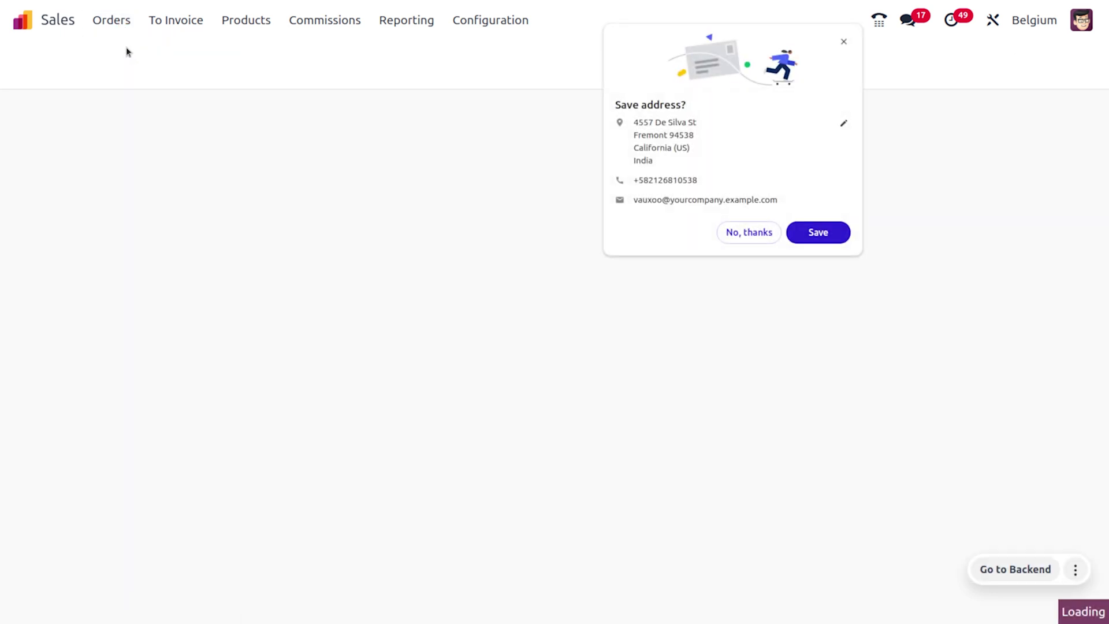
{"action": "left_click", "coordinate": [737, 234]}
{"action": "left_click", "coordinate": [50, 60]}
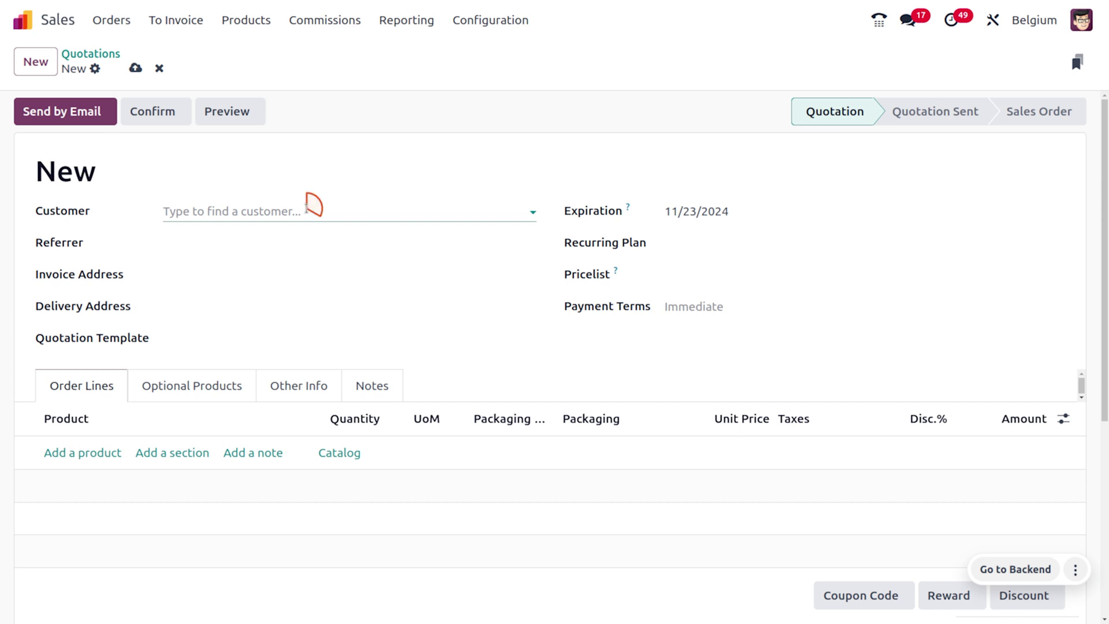
{"action": "left_click", "coordinate": [308, 210]}
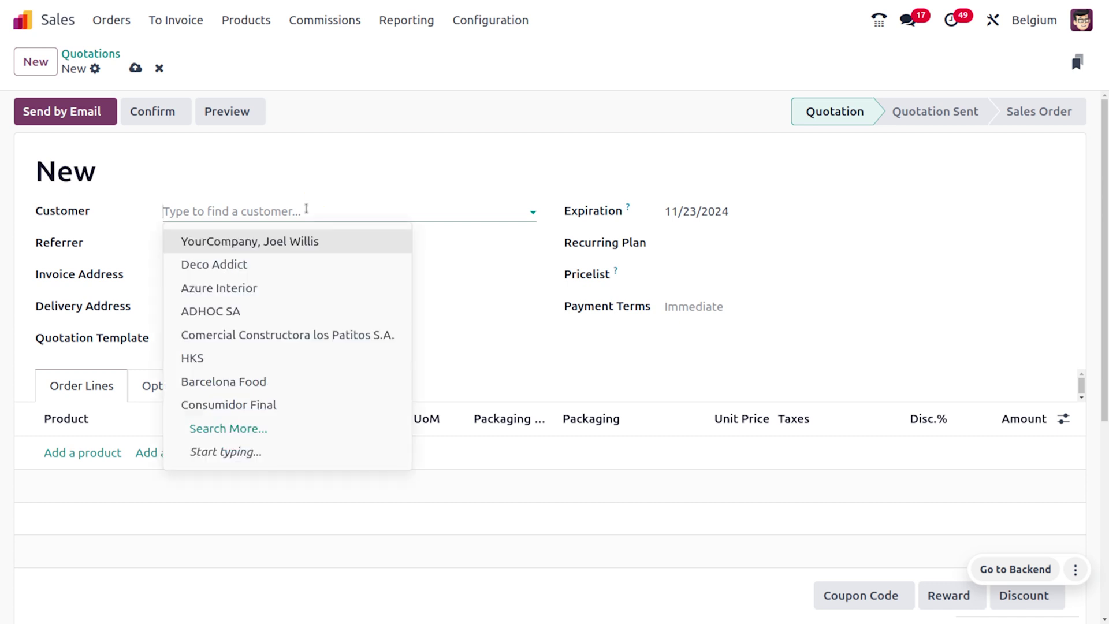
{"action": "left_click", "coordinate": [312, 240]}
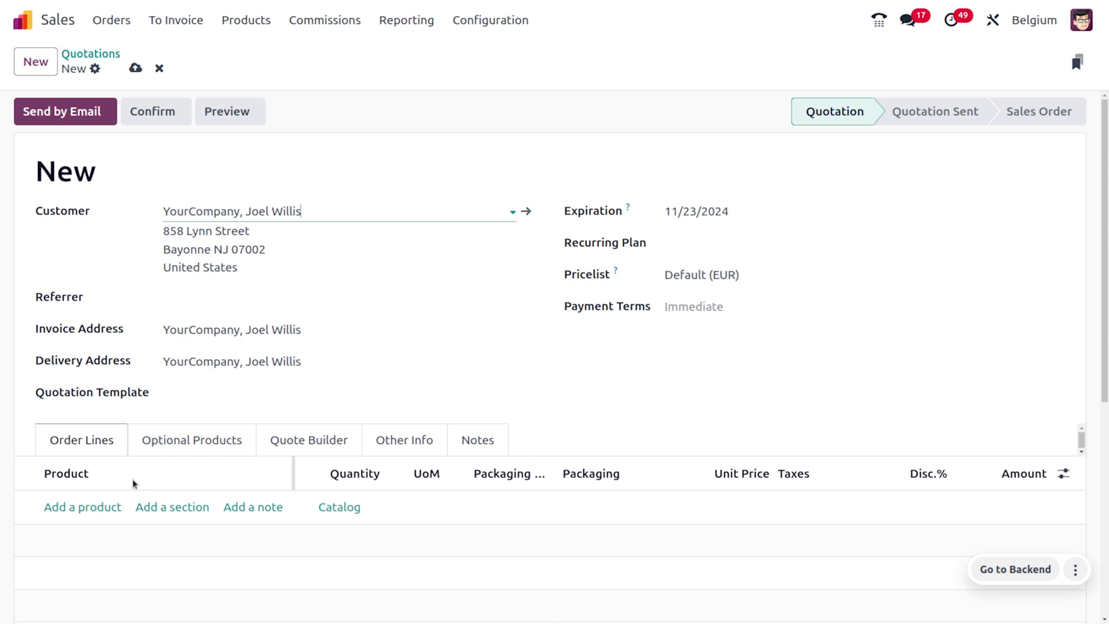
- Add Cabinet with Doors at 140.00 € and dismiss its 'out of stock' warning
{"action": "left_click", "coordinate": [79, 507]}
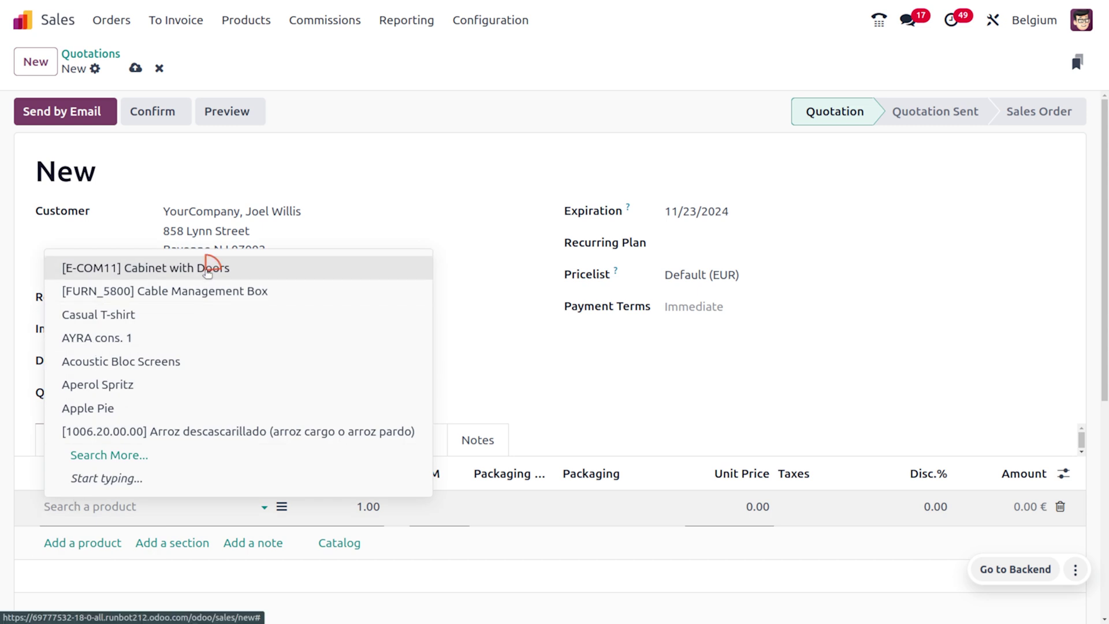
{"action": "left_click", "coordinate": [208, 269]}
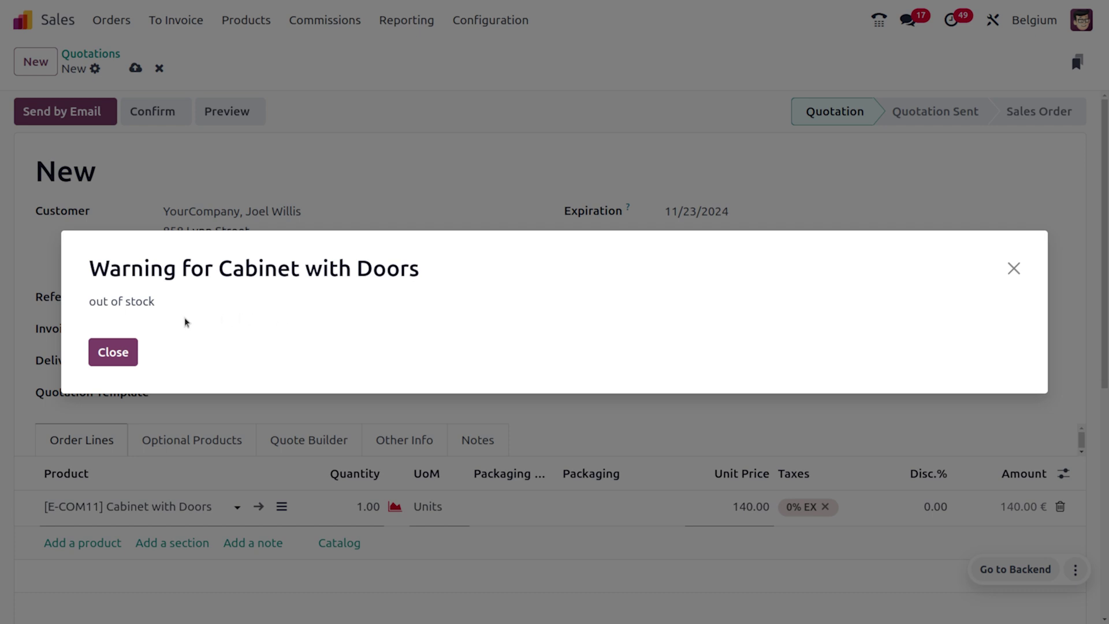
{"action": "left_click", "coordinate": [137, 343]}
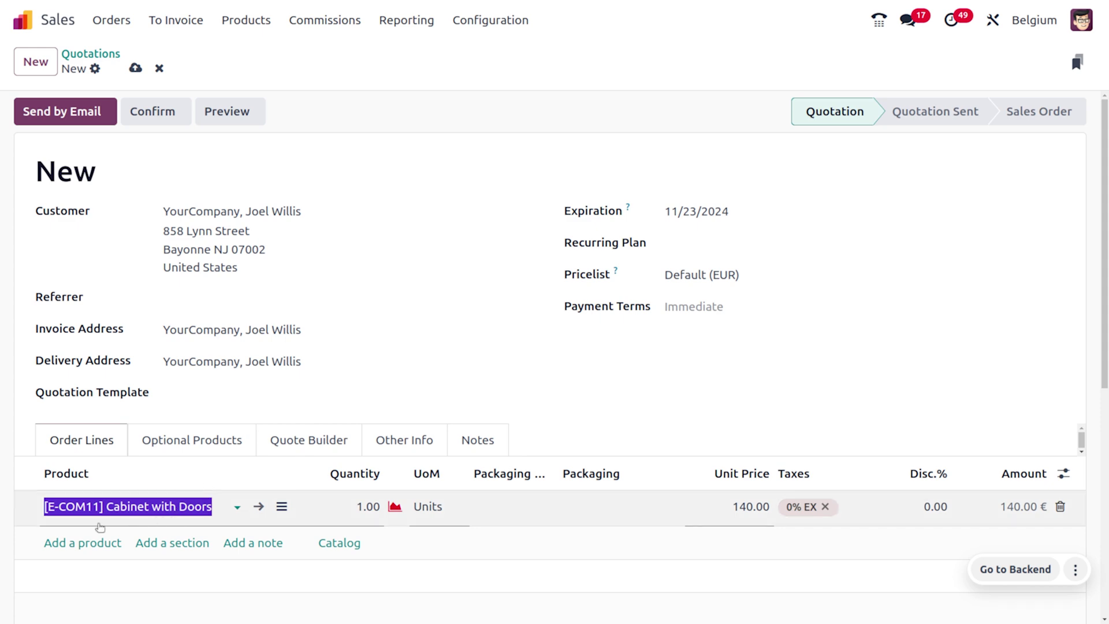
- Try adding Cable Management Box, close its blocking 'Damaged' warning, and delete the empty line
{"action": "left_click", "coordinate": [92, 541]}
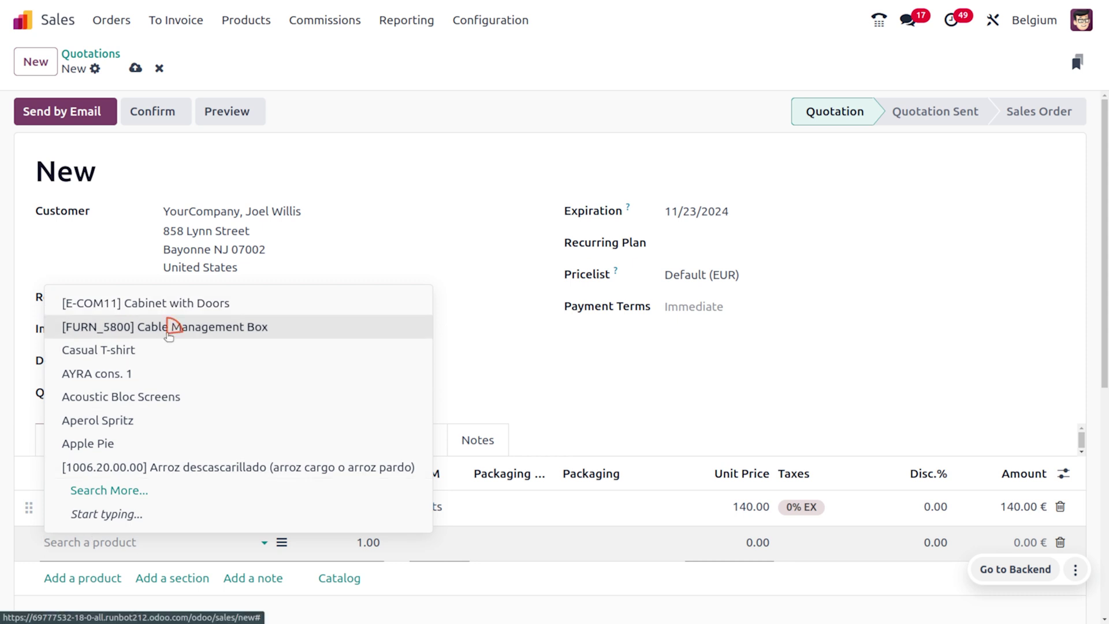
{"action": "left_click", "coordinate": [168, 333]}
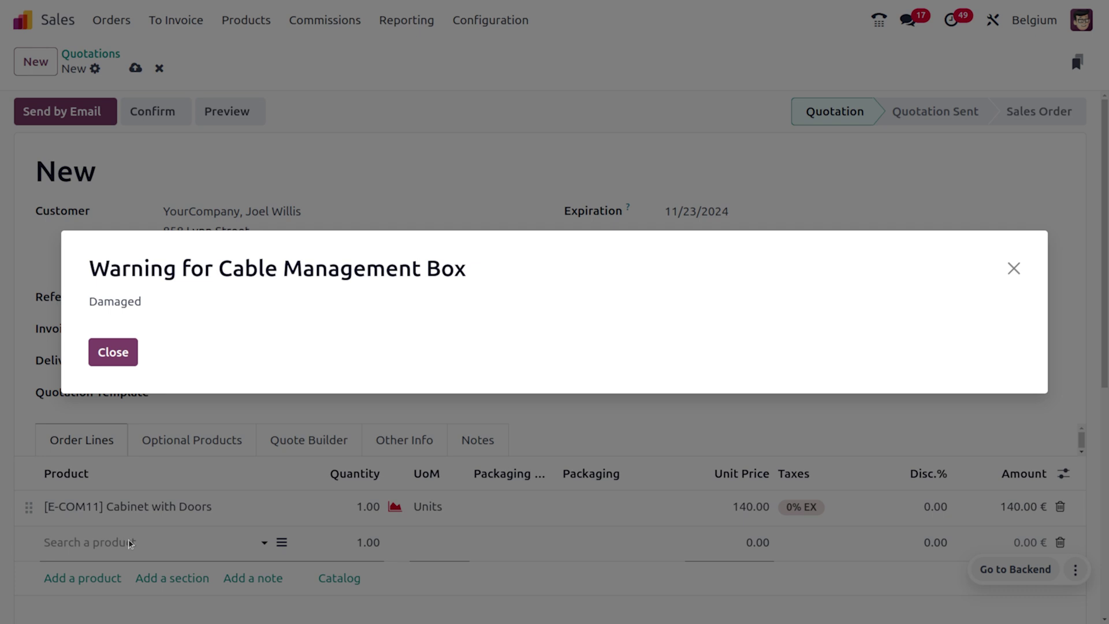
{"action": "left_click", "coordinate": [111, 356]}
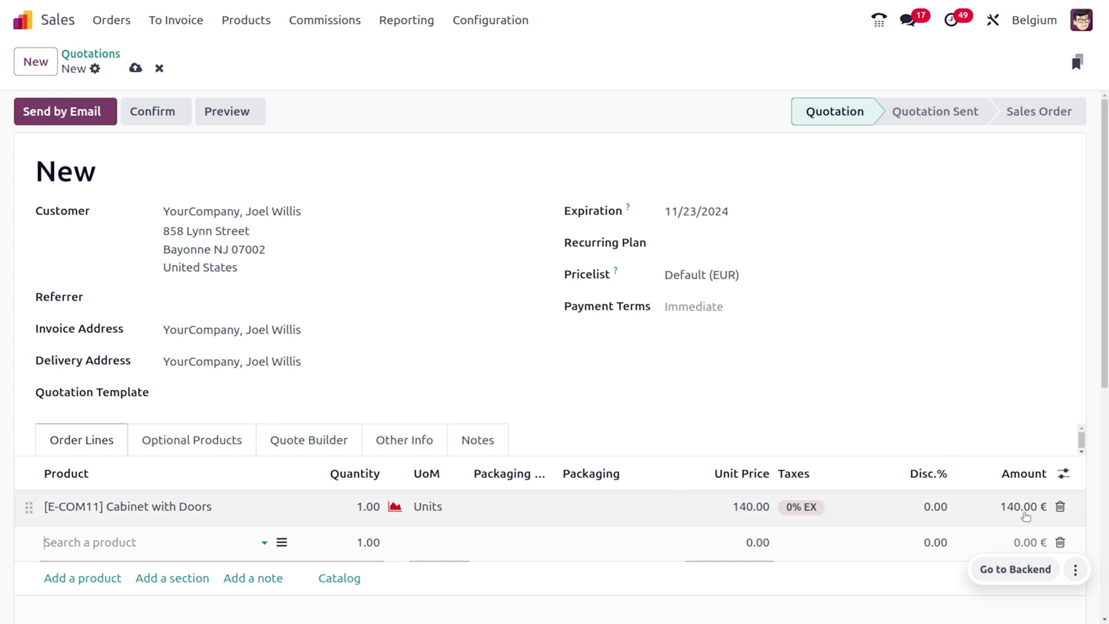
{"action": "left_click", "coordinate": [1057, 545]}
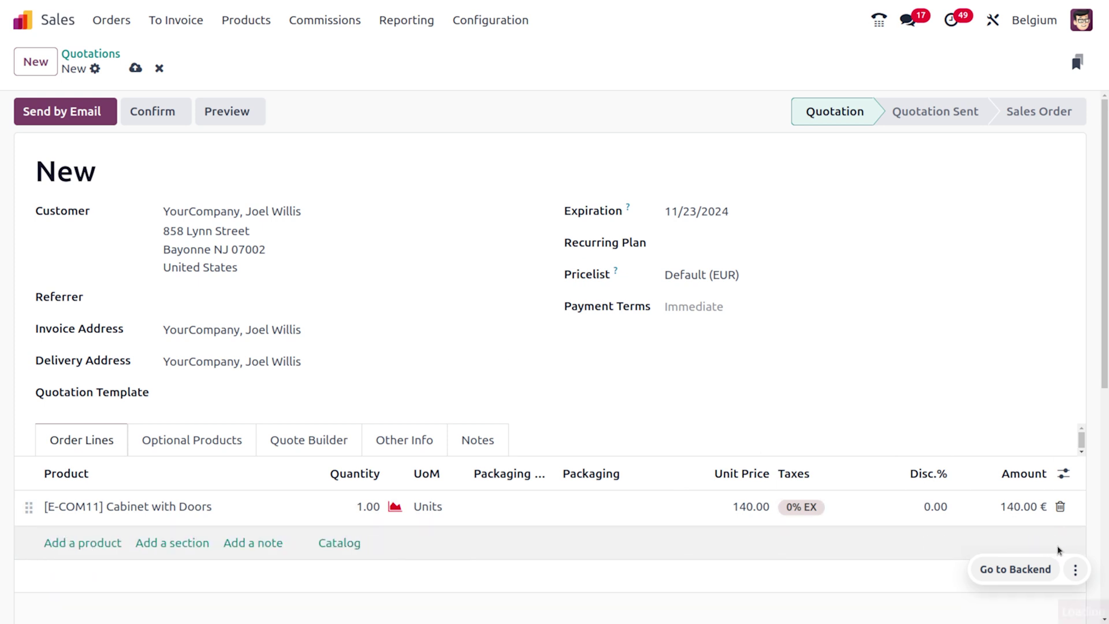
- Add a Casual T-shirt in Black, size S, at 20.00 € as the second line
{"action": "left_click", "coordinate": [100, 543]}
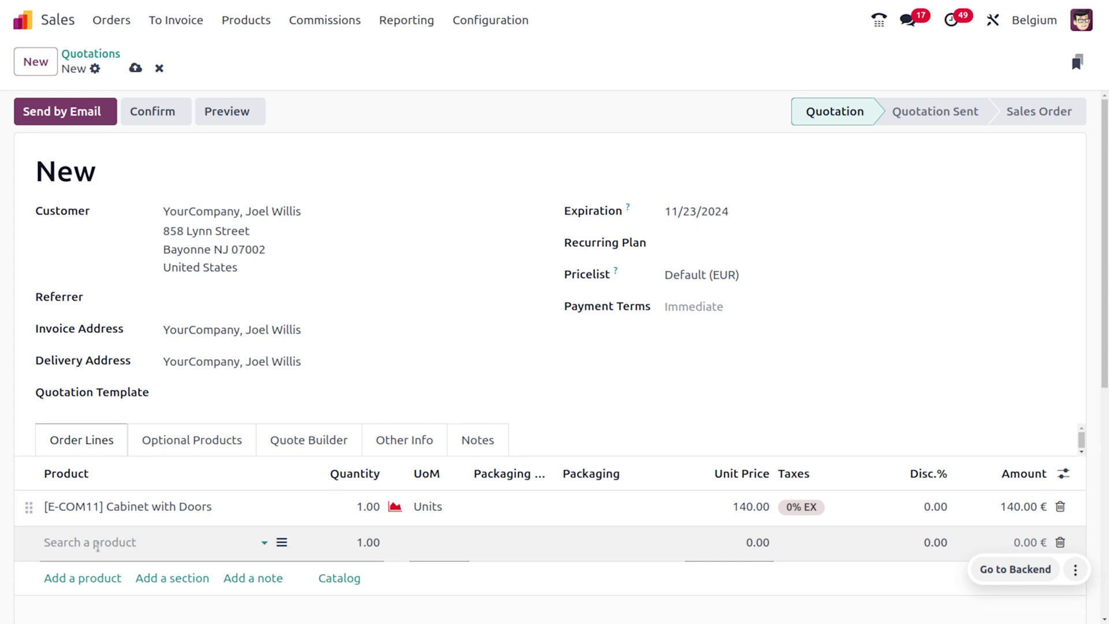
{"action": "left_click", "coordinate": [97, 543]}
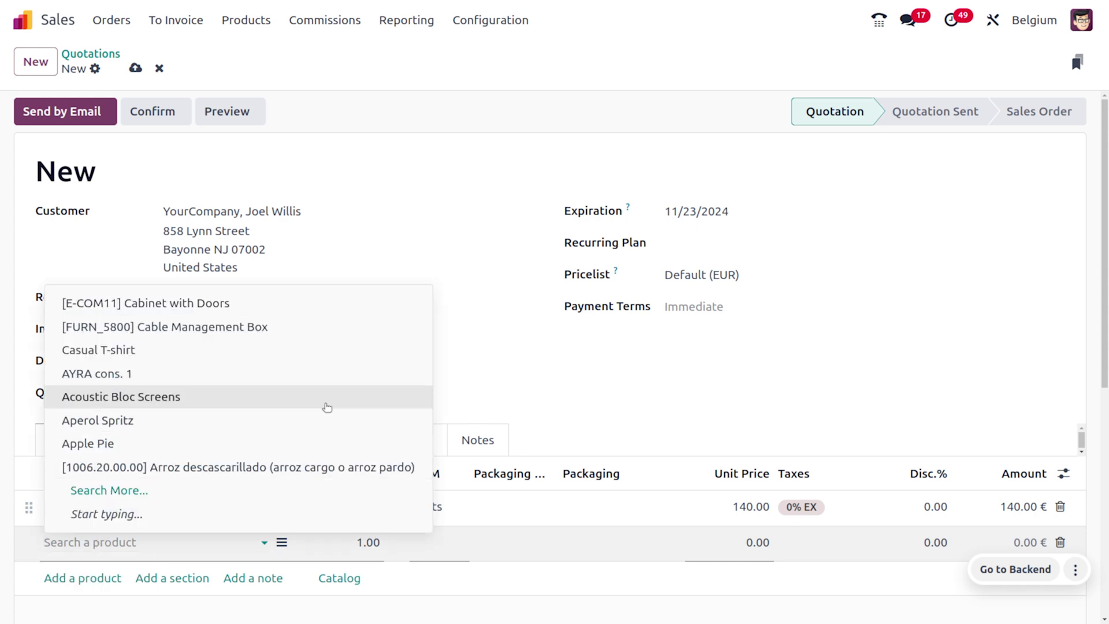
{"action": "left_click", "coordinate": [229, 354]}
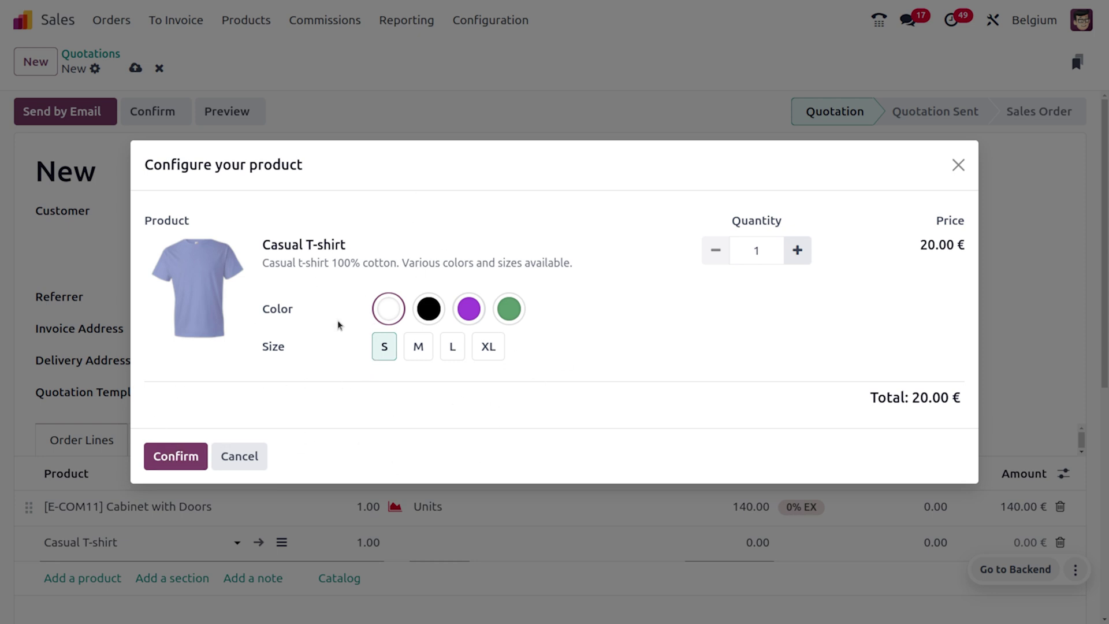
{"action": "left_click", "coordinate": [182, 456]}
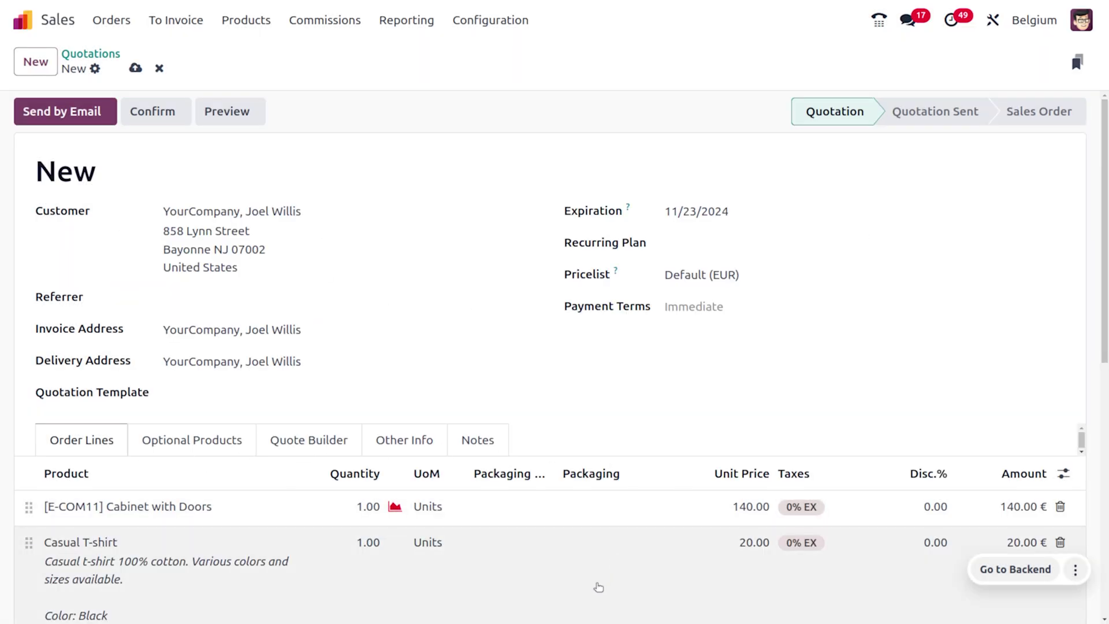
{"action": "scroll", "coordinate": [598, 587], "scroll_direction": "down", "scroll_amount": 2}
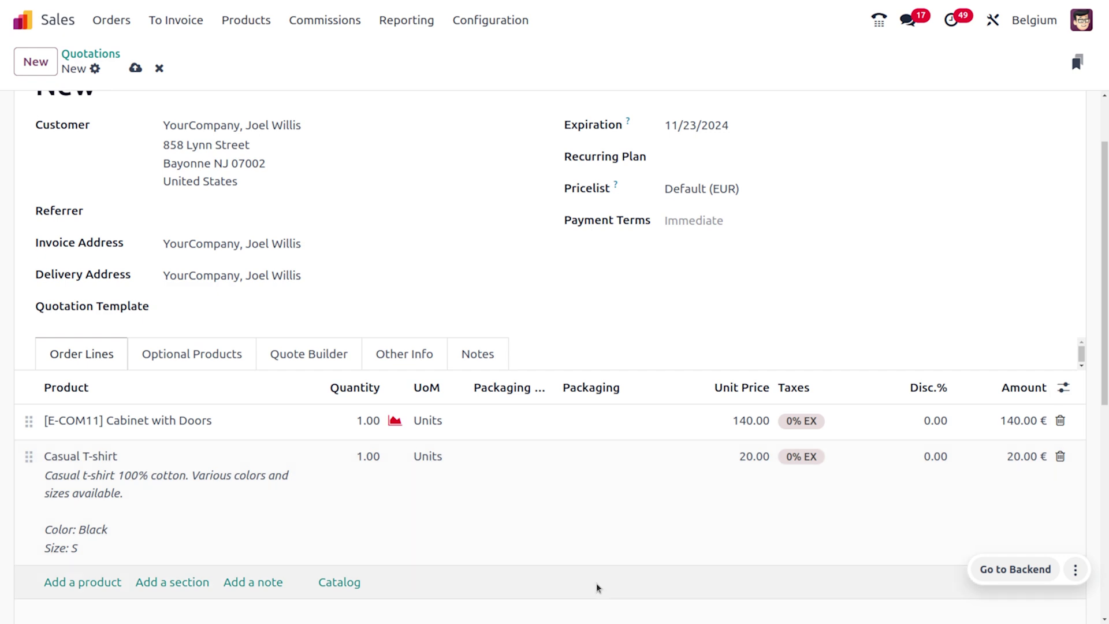
{"action": "scroll", "coordinate": [596, 583], "scroll_direction": "up", "scroll_amount": 2}
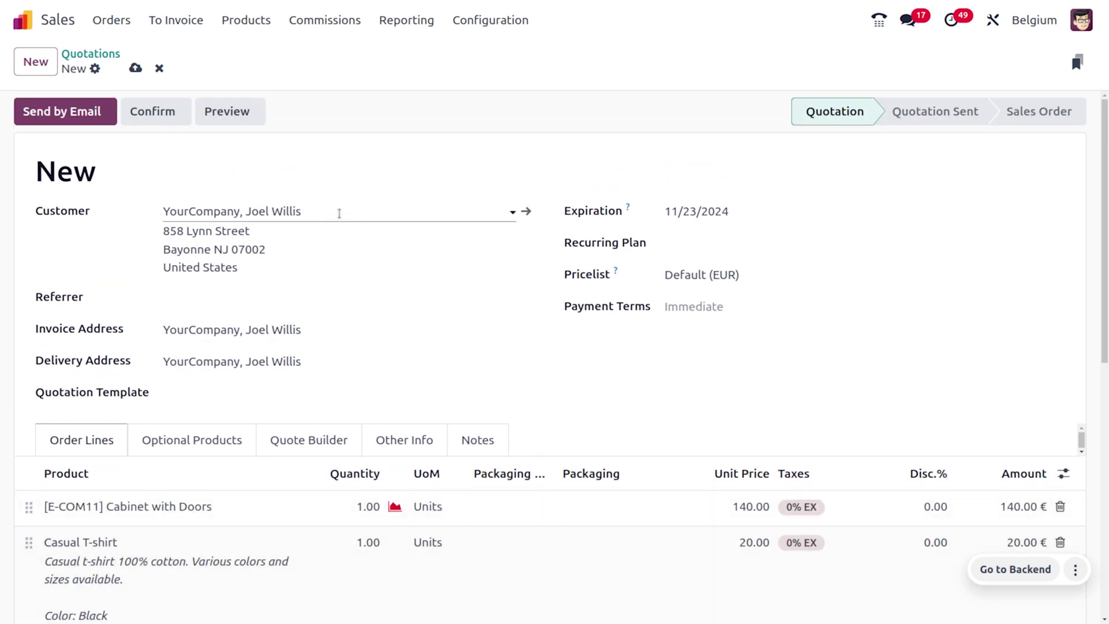
- Switch the customer to Deco Addict and dismiss its 'Due in previous purchase' warning
{"action": "left_click", "coordinate": [339, 211]}
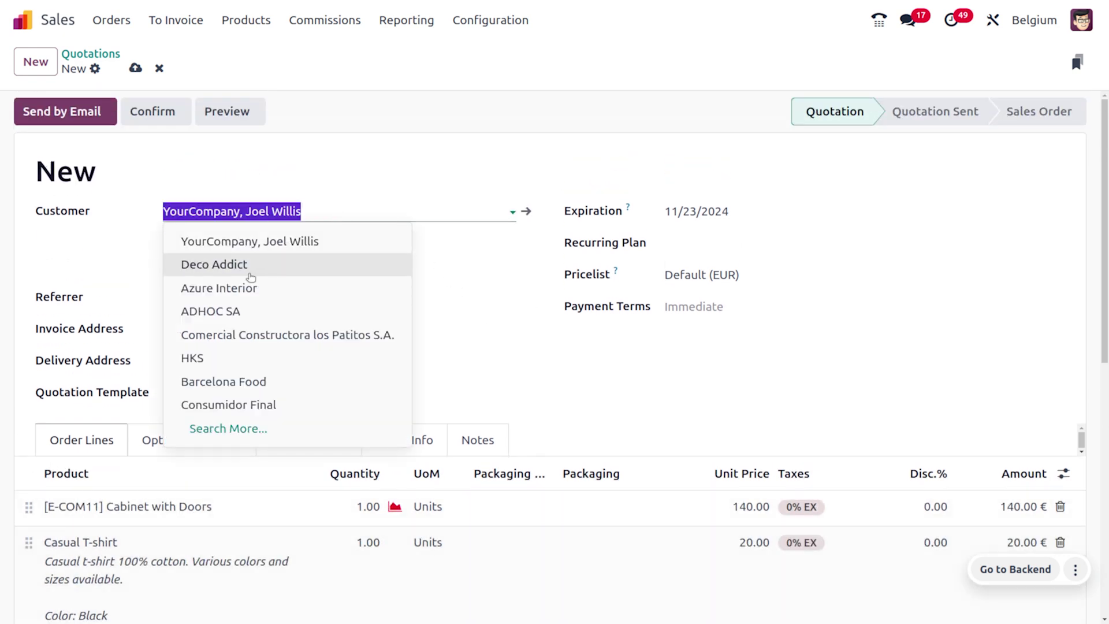
{"action": "left_click", "coordinate": [248, 272]}
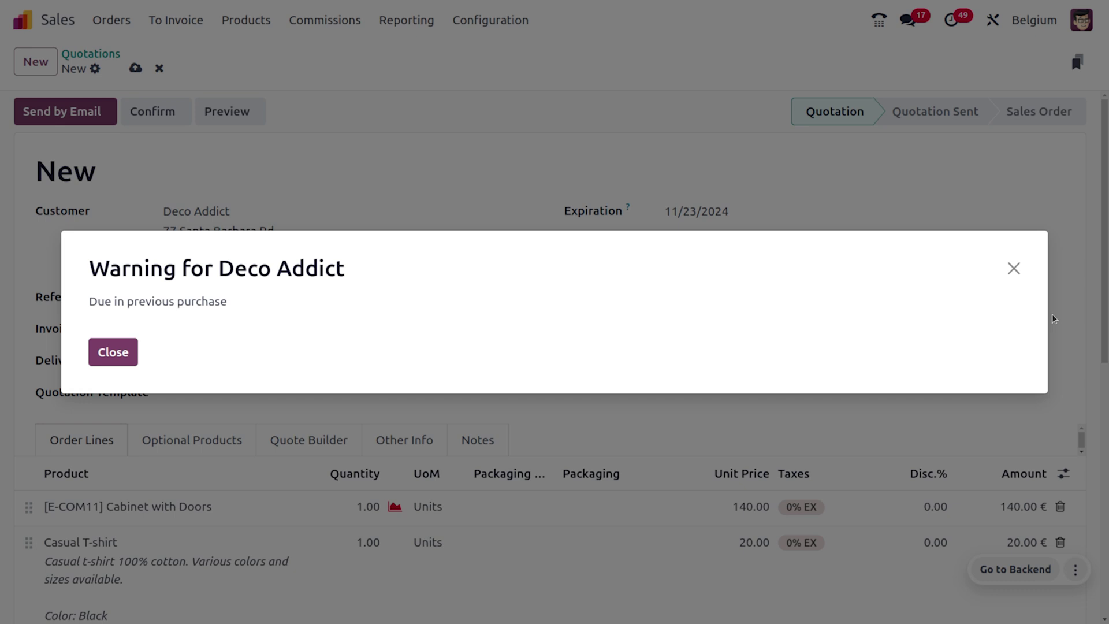
{"action": "left_click", "coordinate": [1013, 268]}
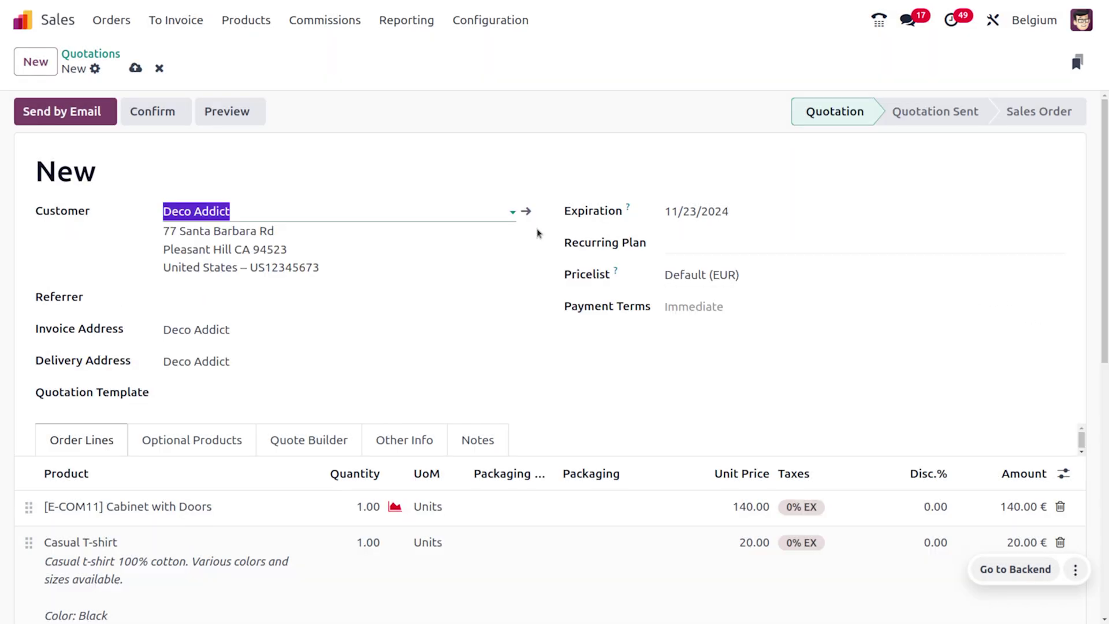
- Try Azure Interior as customer; its blocking 'Disloyal customers' warning leaves the customer empty
{"action": "left_click", "coordinate": [391, 215]}
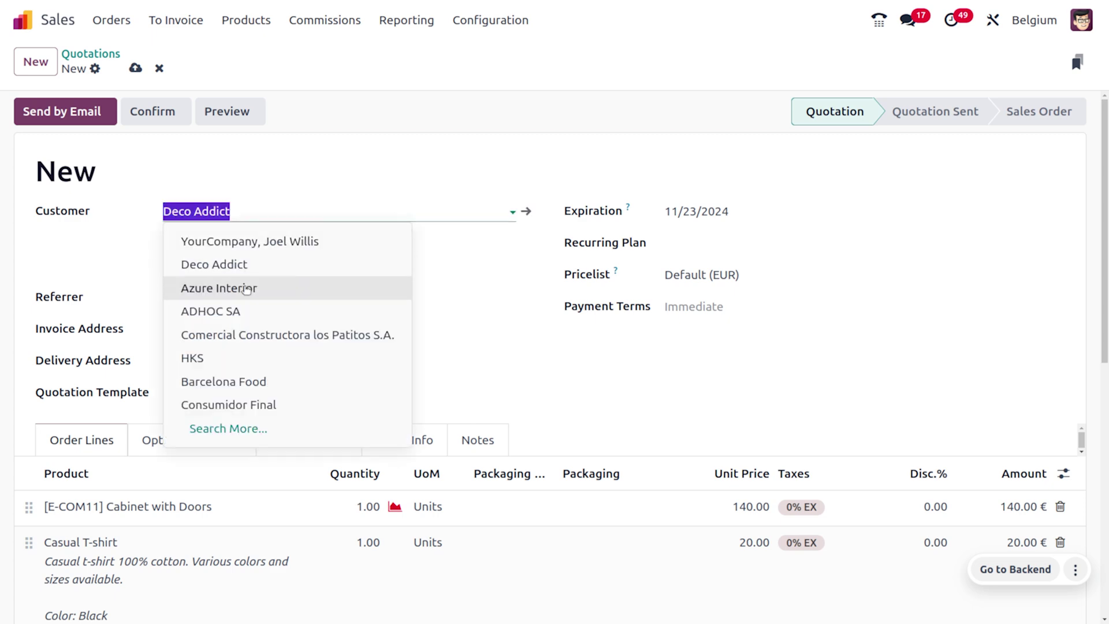
{"action": "left_click", "coordinate": [247, 289]}
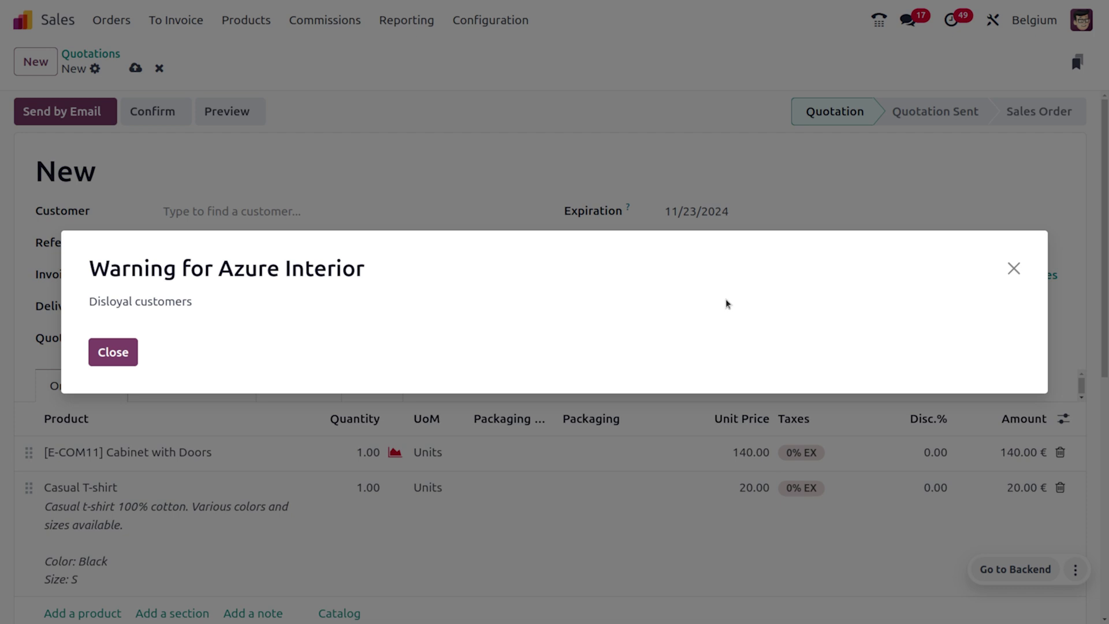
{"action": "left_click", "coordinate": [120, 351]}
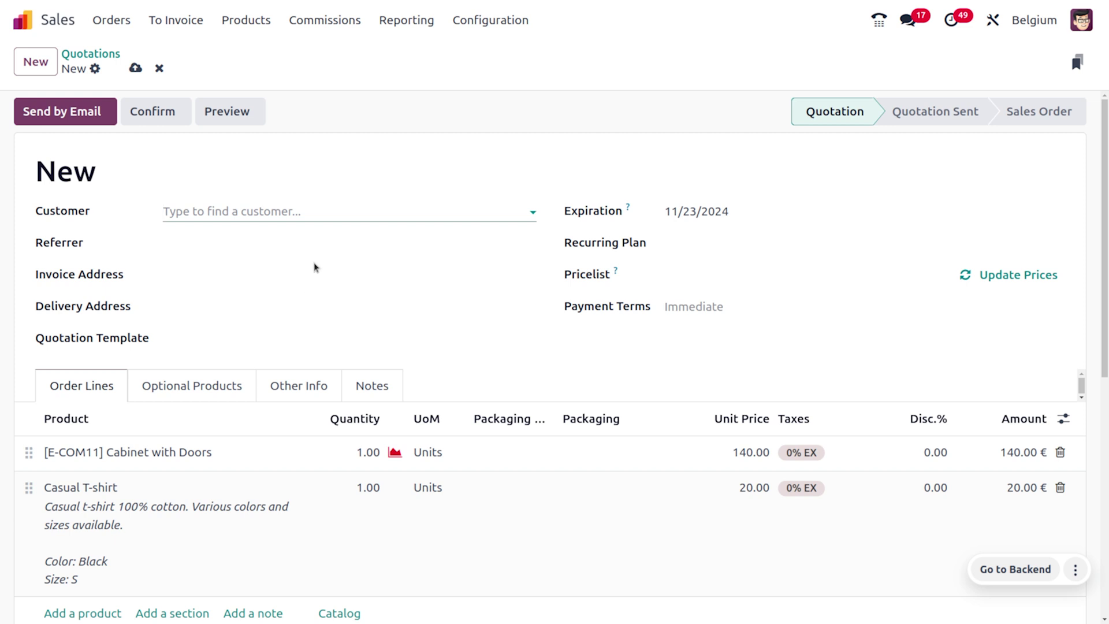
{"action": "scroll", "coordinate": [313, 263], "scroll_direction": "down", "scroll_amount": 1}
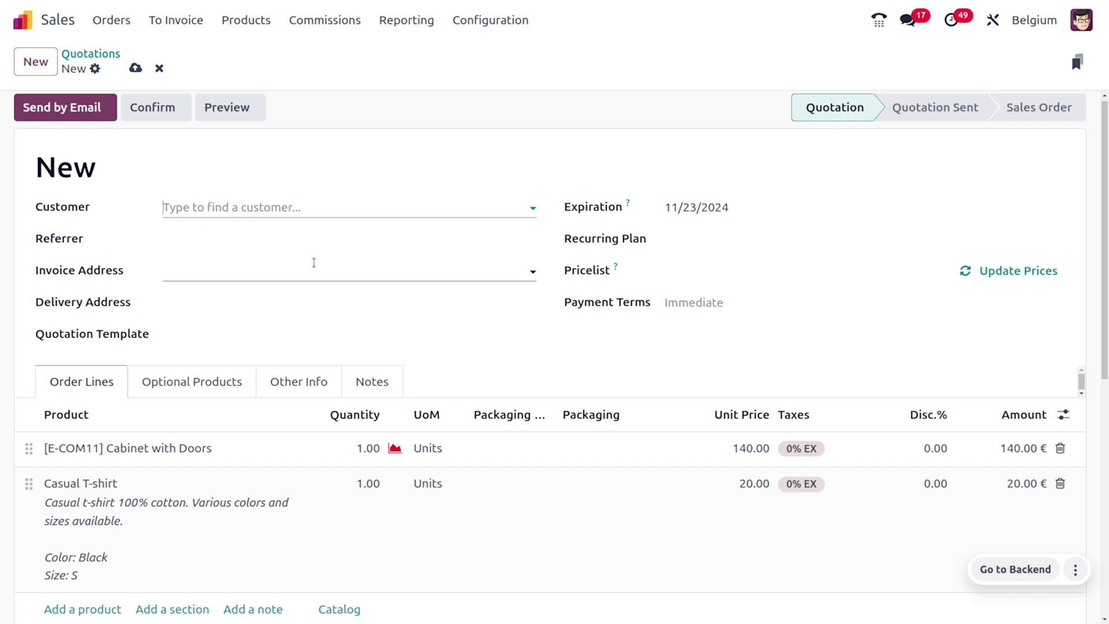